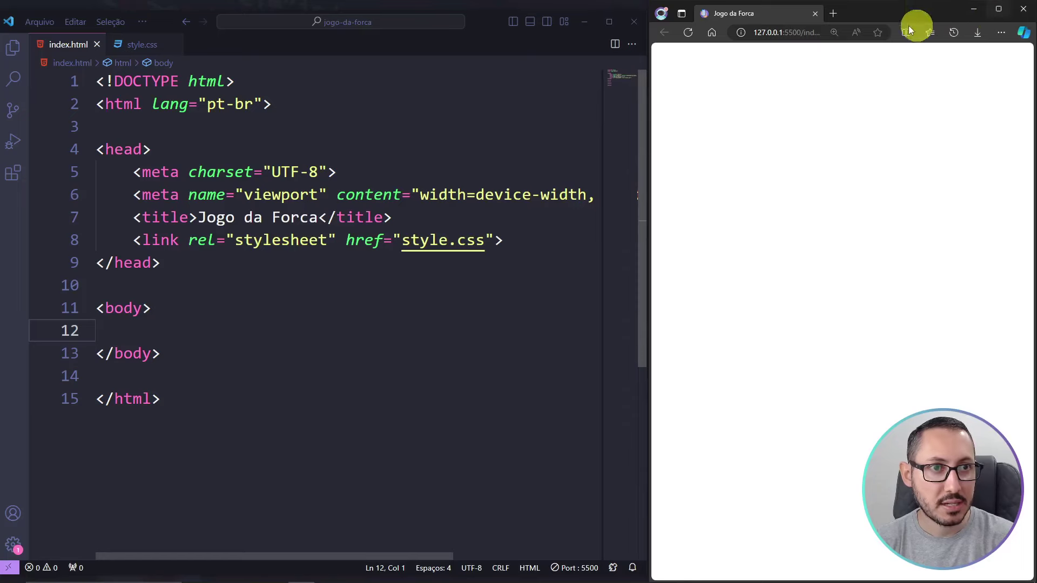
Maximize the browser window and open the Photopea online editor in a new tab.
double_click(966, 5)
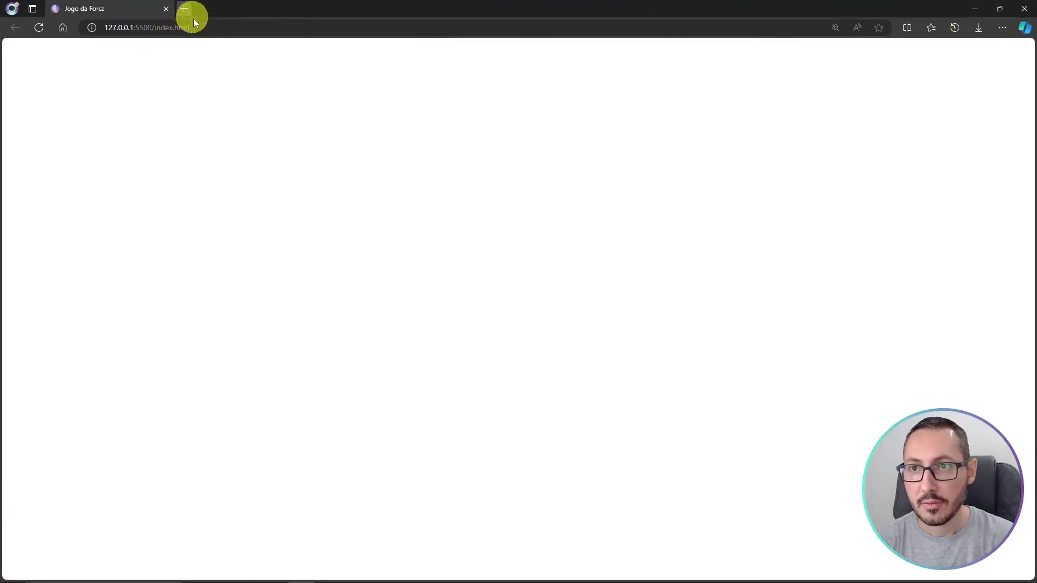
left_click(188, 11)
type("pho")
key("Return")
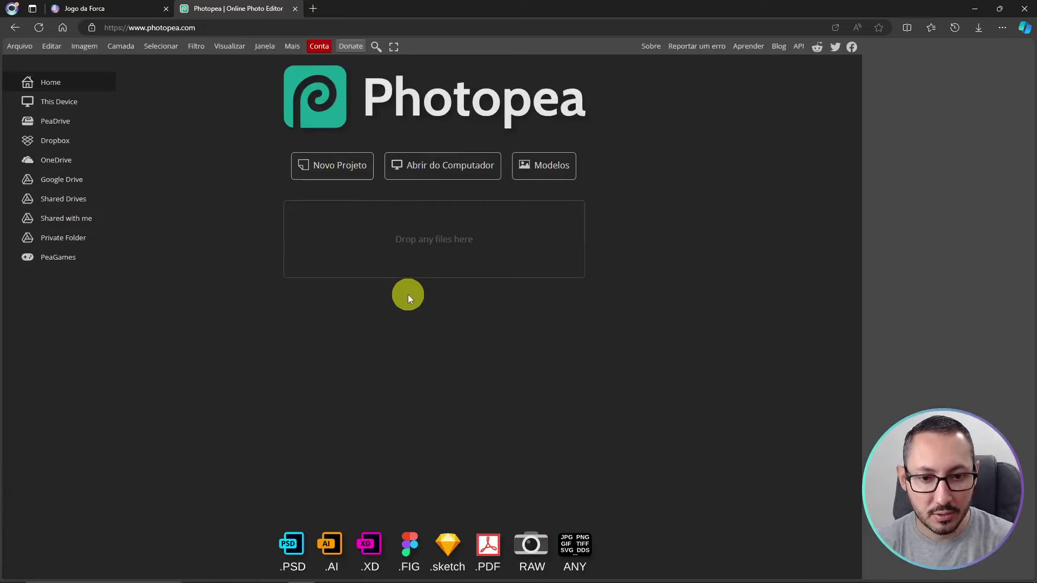
Create a new project 200 pixels wide and 300 pixels high with a transparent background.
left_click(331, 169)
left_click(99, 114)
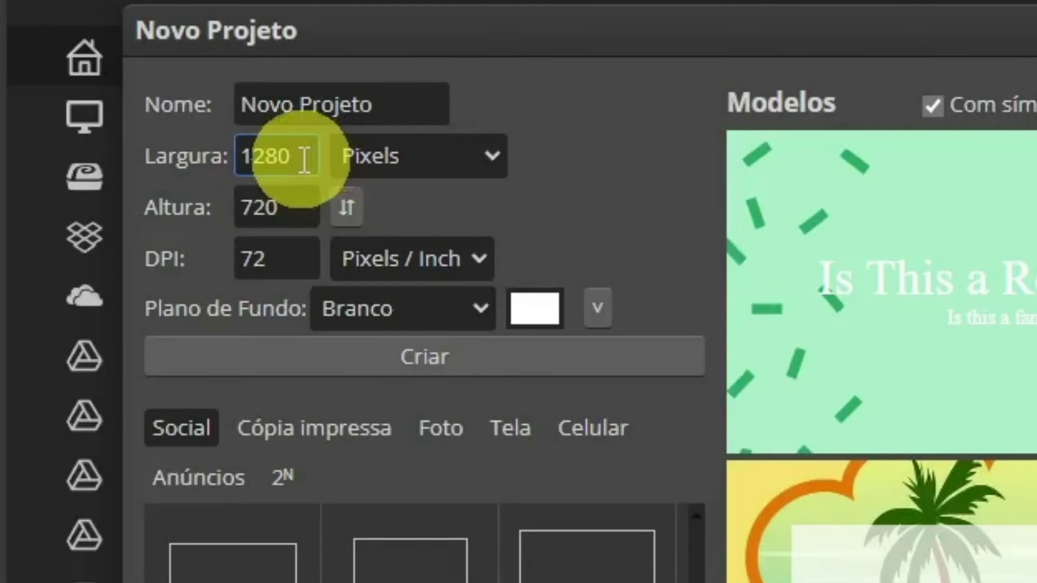
double_click(305, 160)
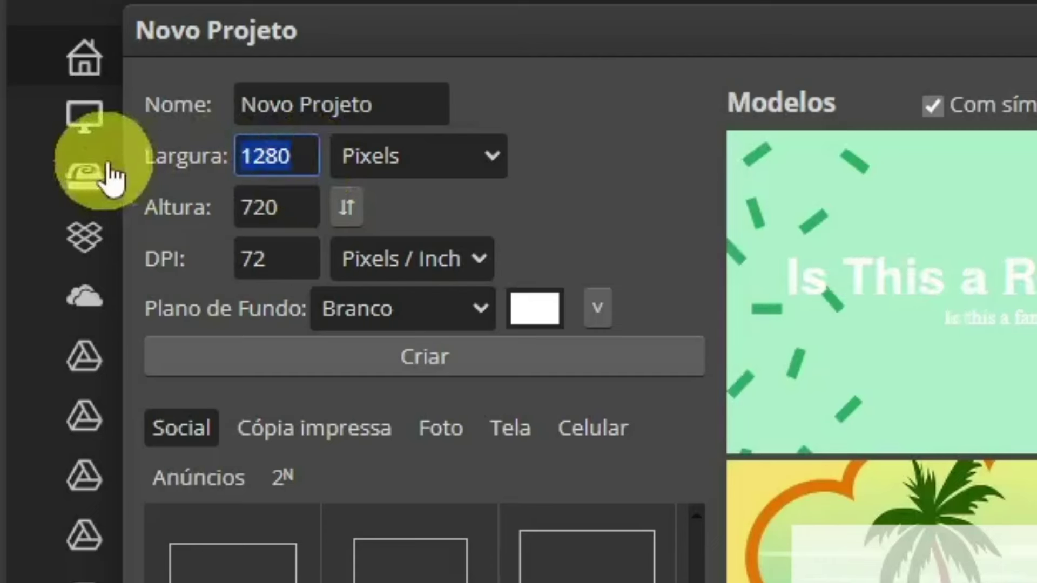
double_click(279, 209)
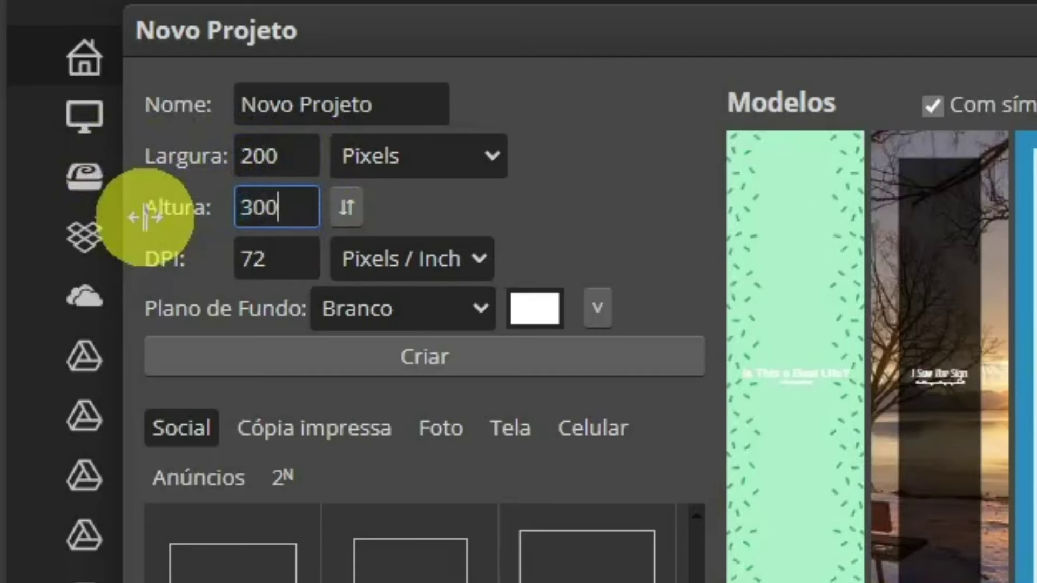
left_click(471, 311)
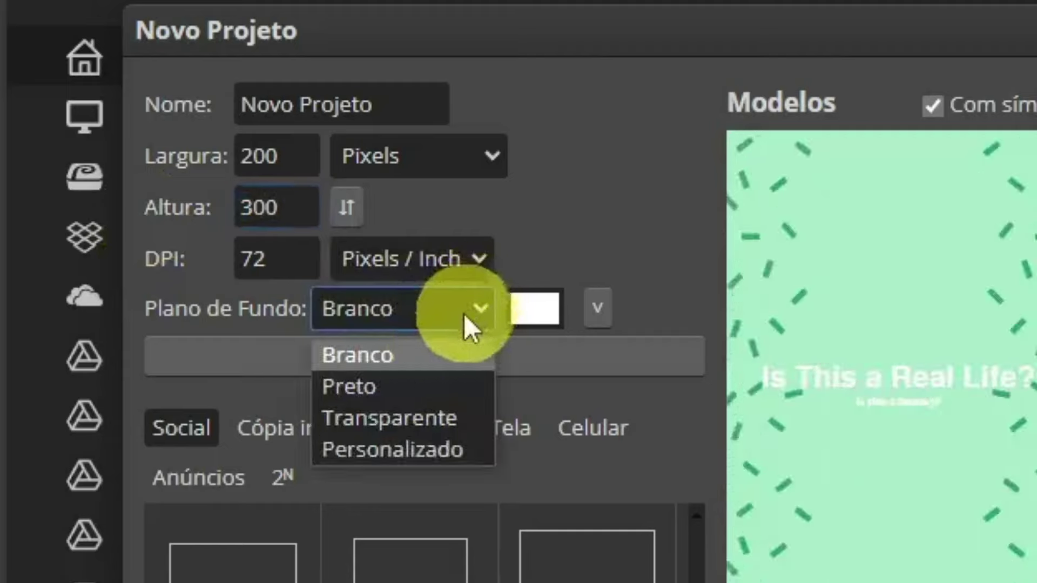
left_click(405, 416)
left_click(479, 369)
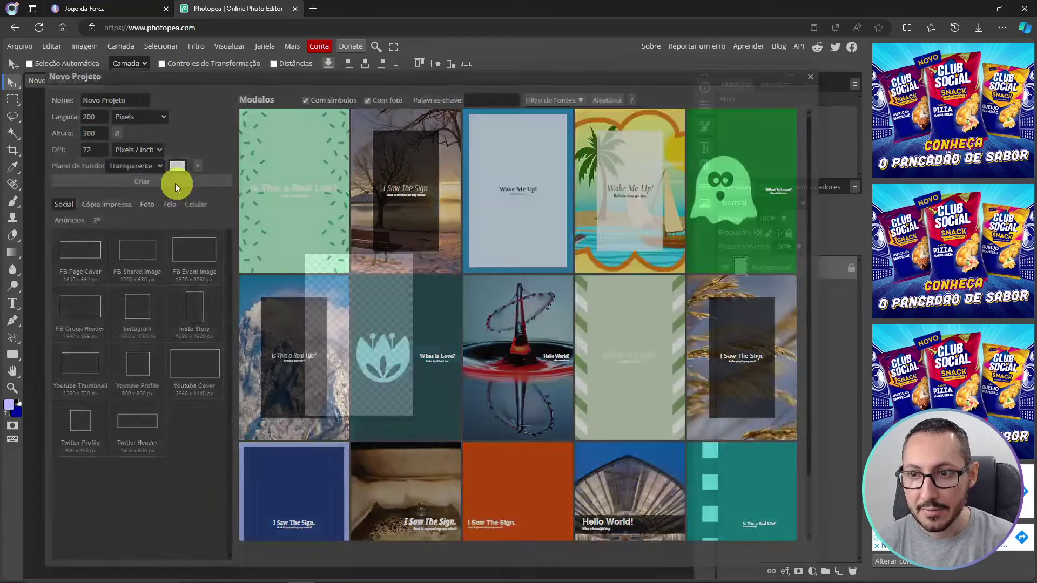
Set the brush colour to black and paint a gallows with a base, post, top beam and short hook.
scroll(331, 370, "up", 3)
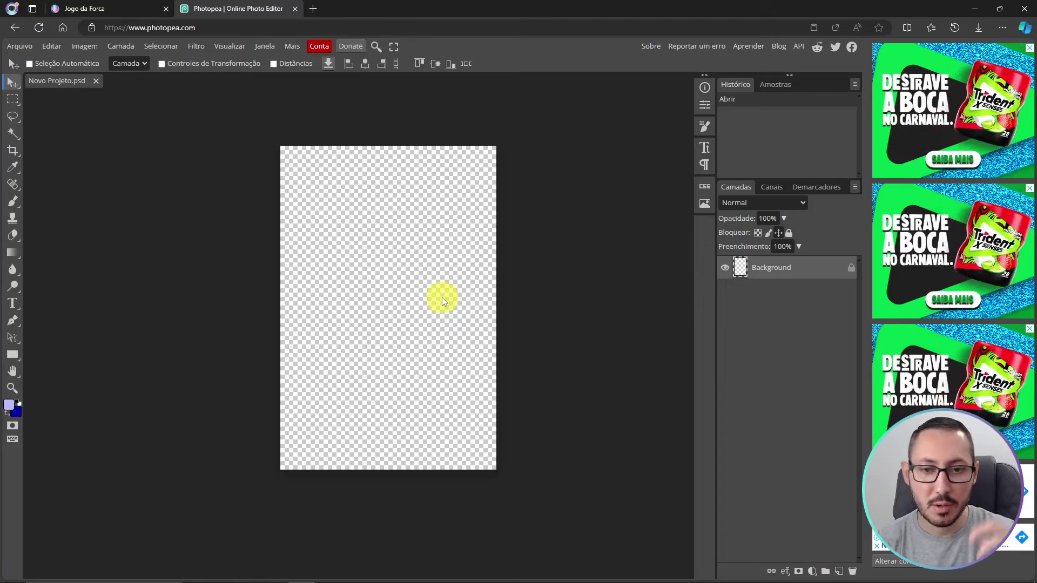
left_click(15, 205)
left_click(8, 404)
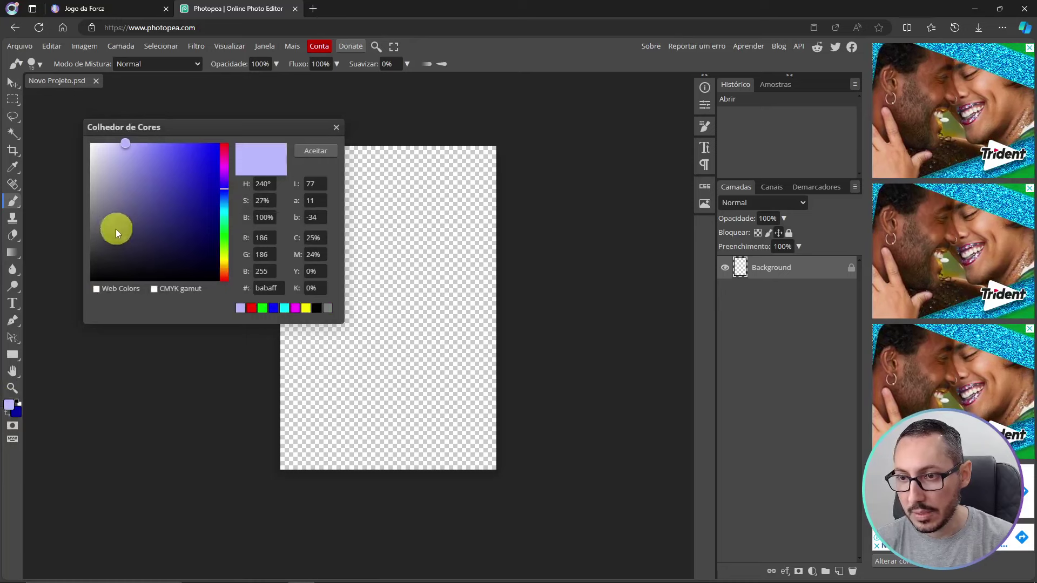
left_click_drag(116, 233, 99, 293)
left_click(319, 152)
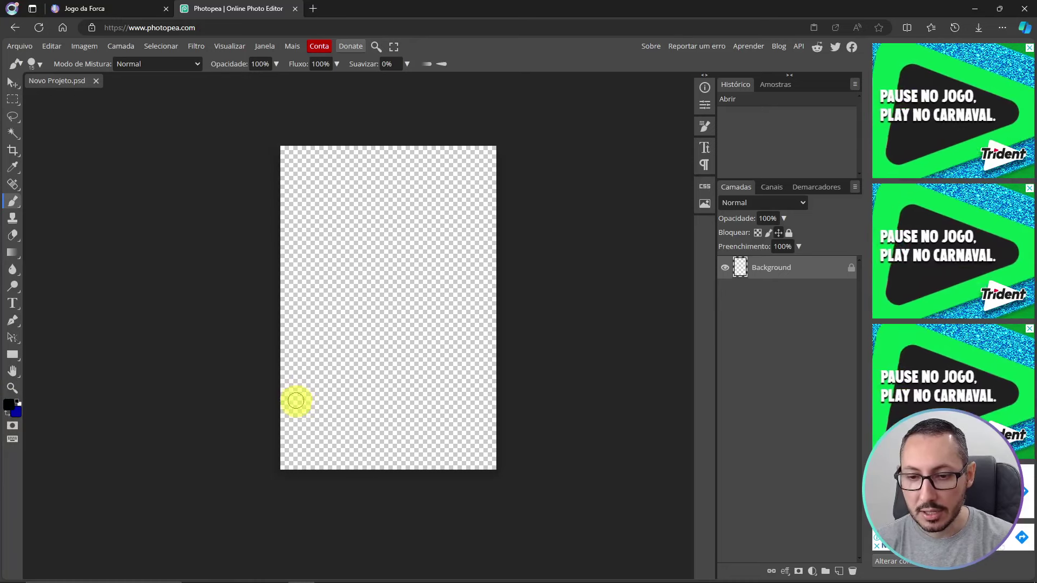
left_click_drag(305, 406, 391, 408)
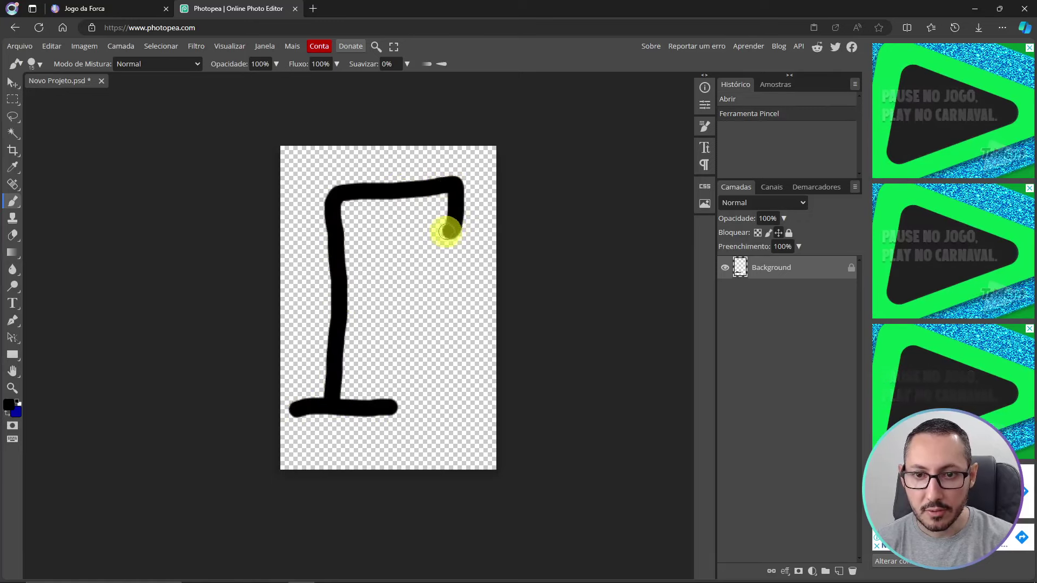
left_click_drag(438, 232, 433, 233)
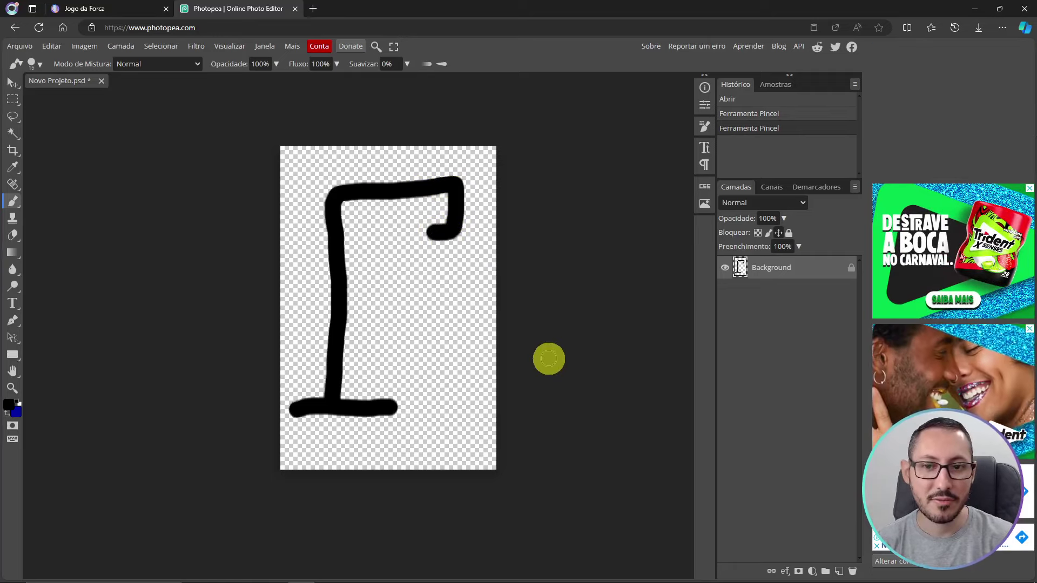
Export the gallows drawing as a PNG and choose to pick its save location.
left_click(22, 47)
mouse_move(51, 204)
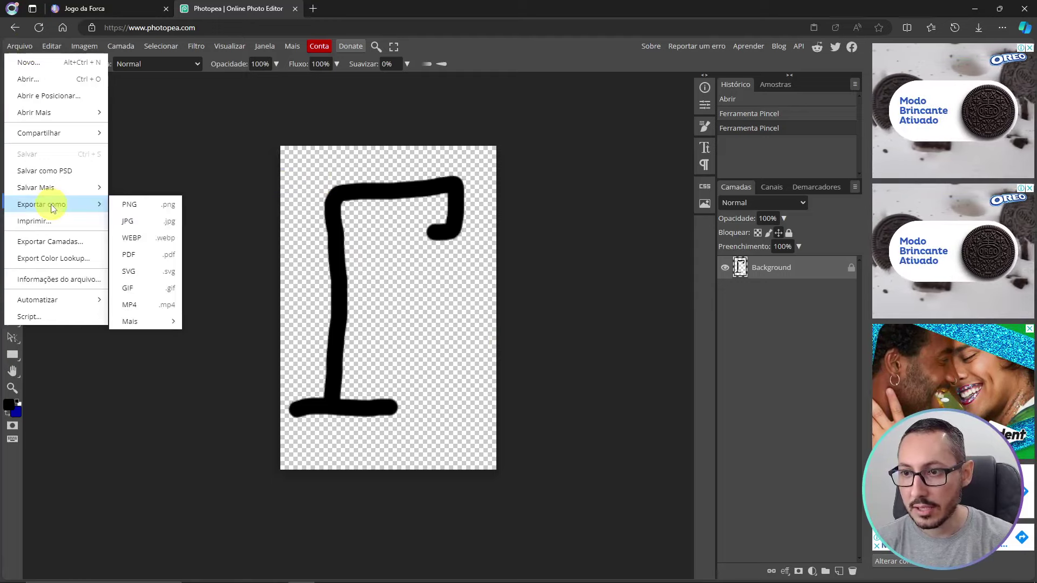
left_click(135, 204)
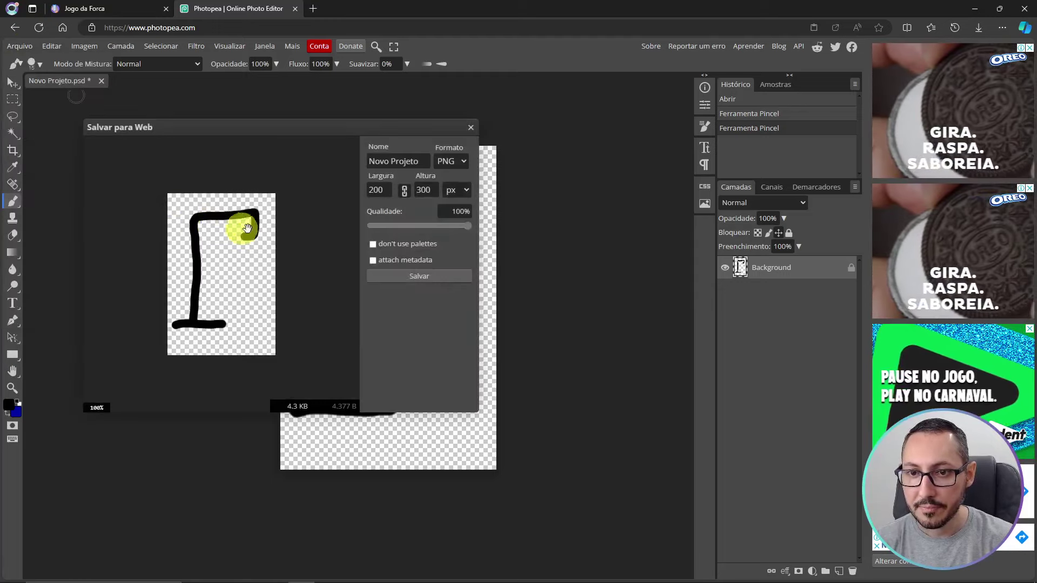
left_click(423, 277)
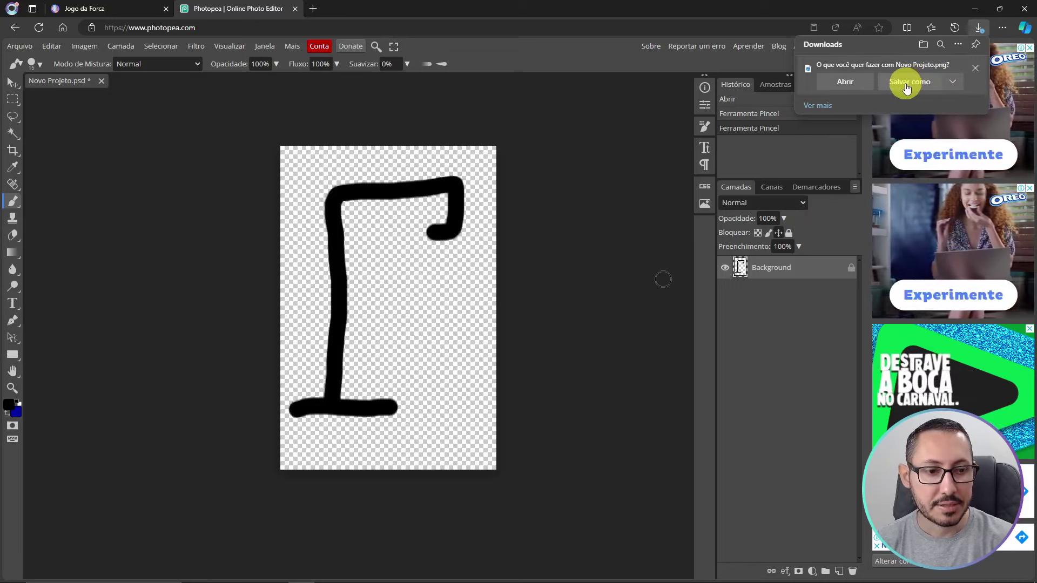
left_click(906, 87)
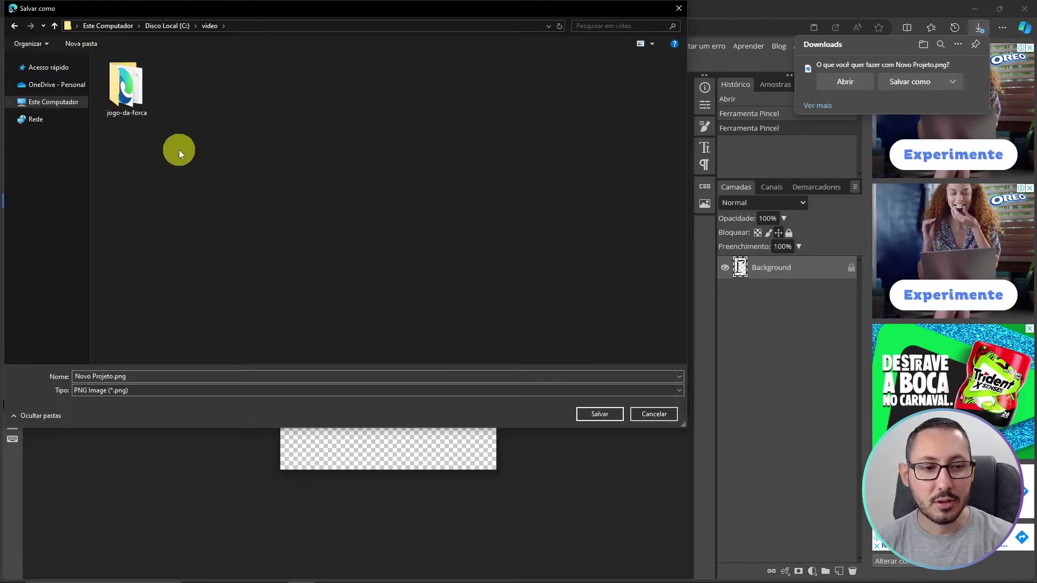
Create a folder named img inside the jogo-da-forca folder and open it as the save location.
double_click(128, 93)
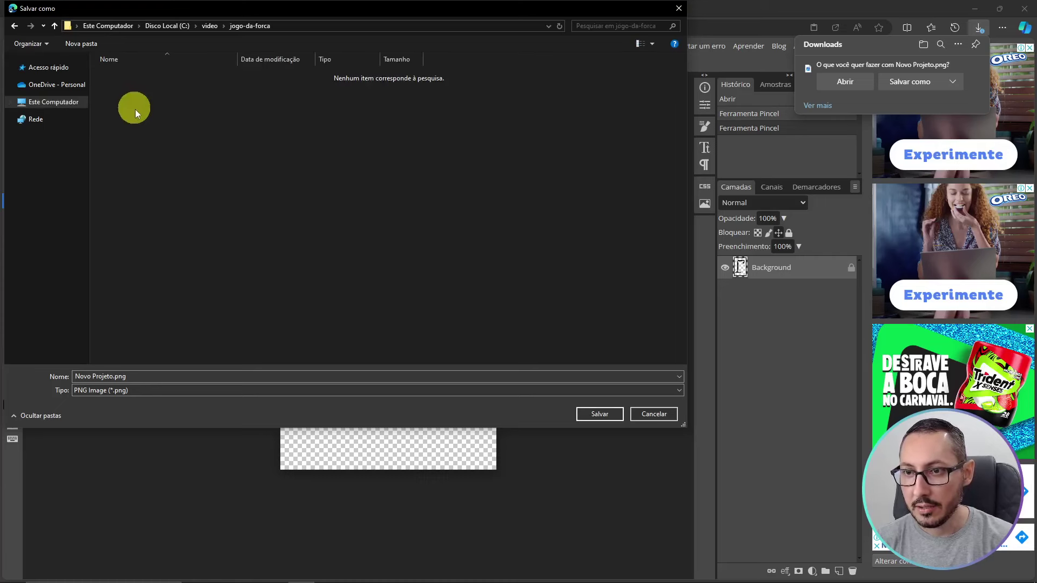
left_click(91, 46)
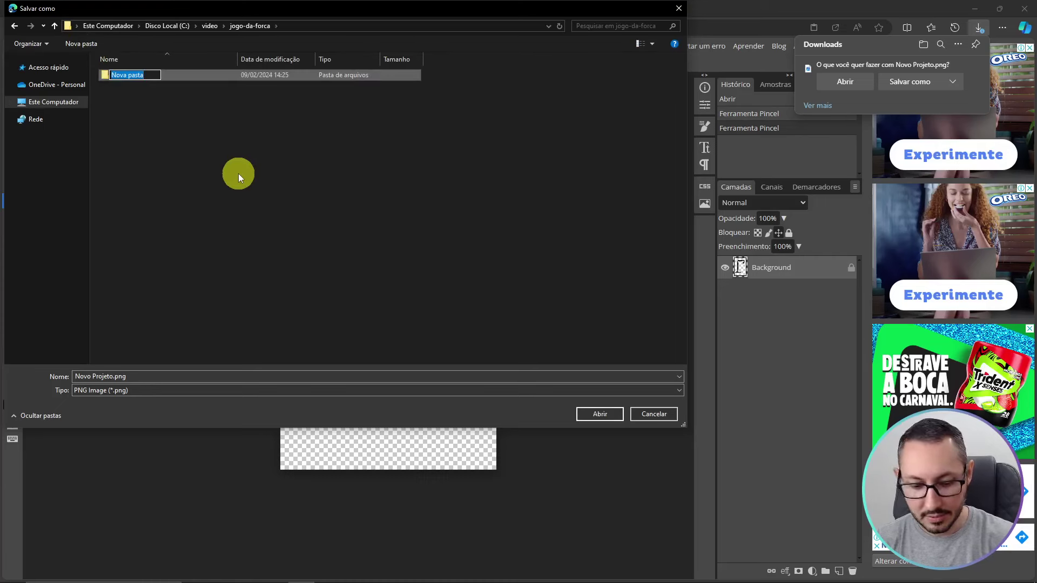
type("img")
key("Return")
double_click(118, 75)
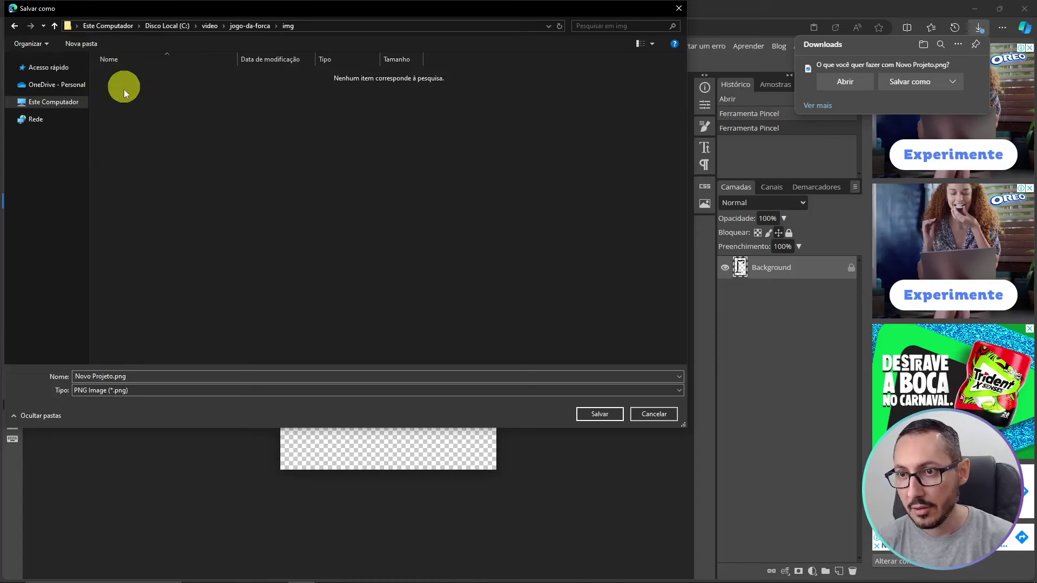
Name the exported image forca0.png, save it in the img folder and dismiss the downloads list.
left_click(115, 376)
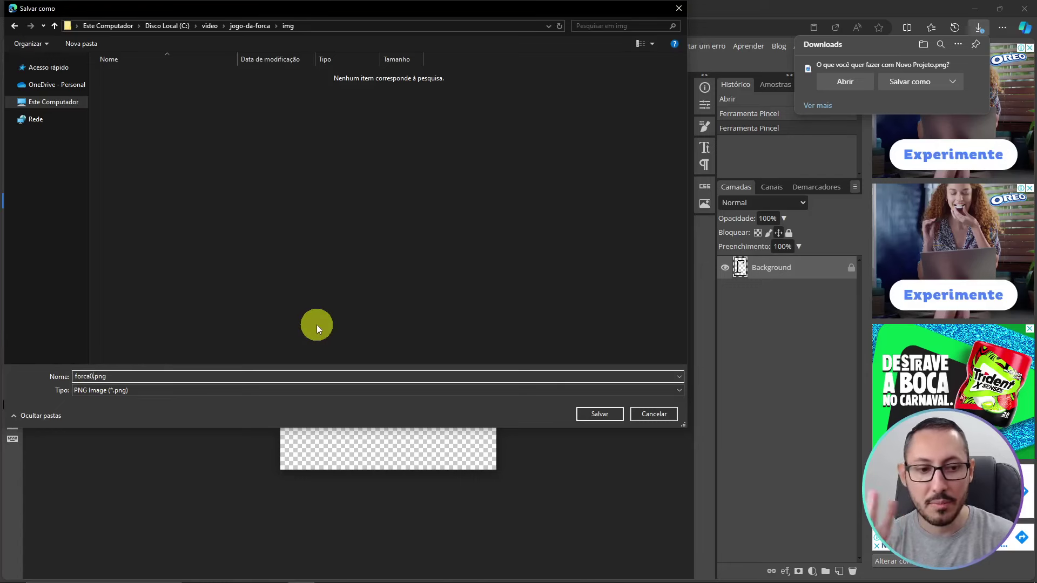
left_click(599, 415)
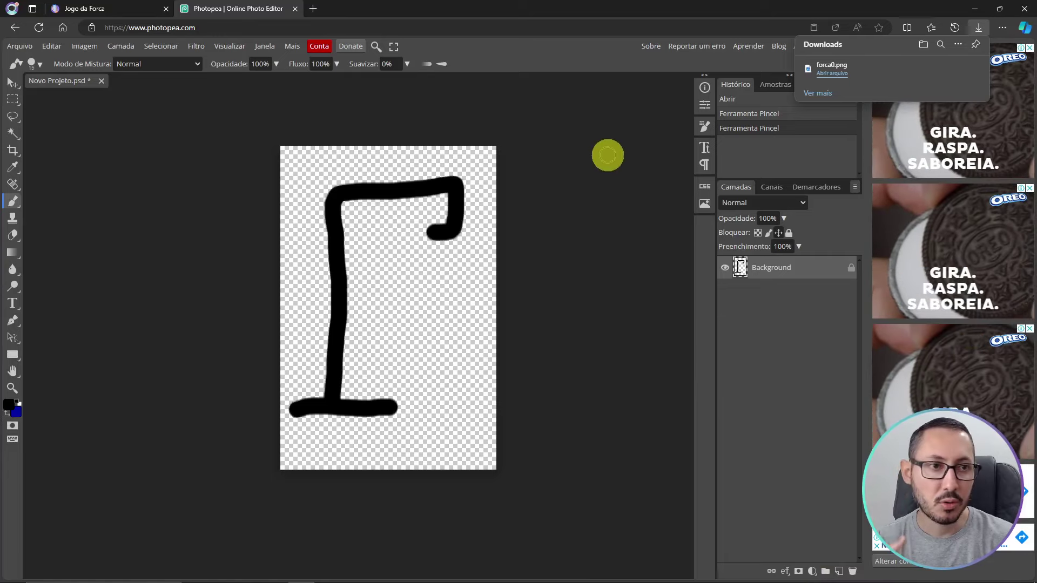
left_click(612, 177)
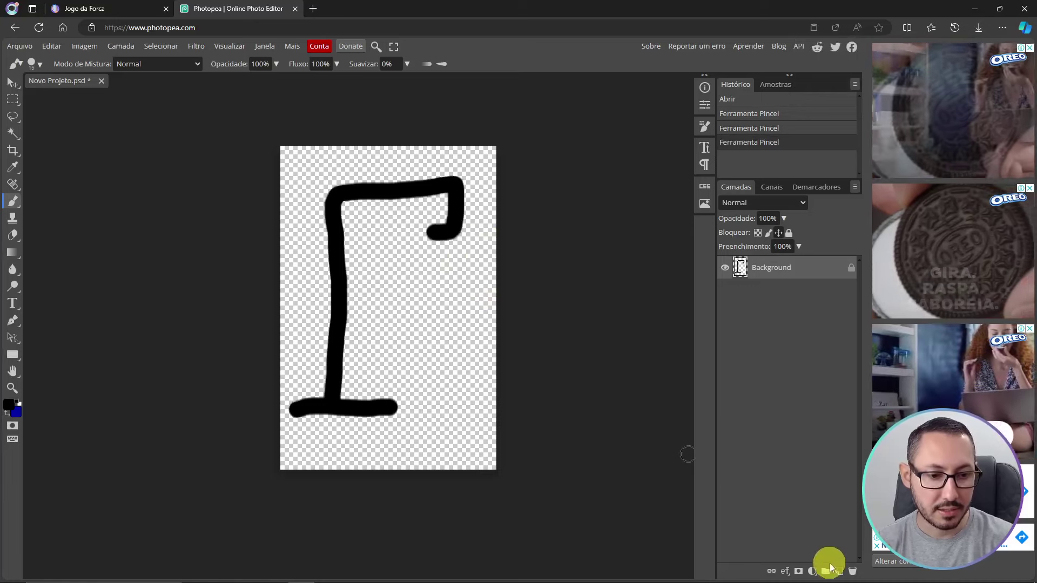
Add a new layer and paint a dark blue oval head hanging from the gallows hook.
left_click(839, 571)
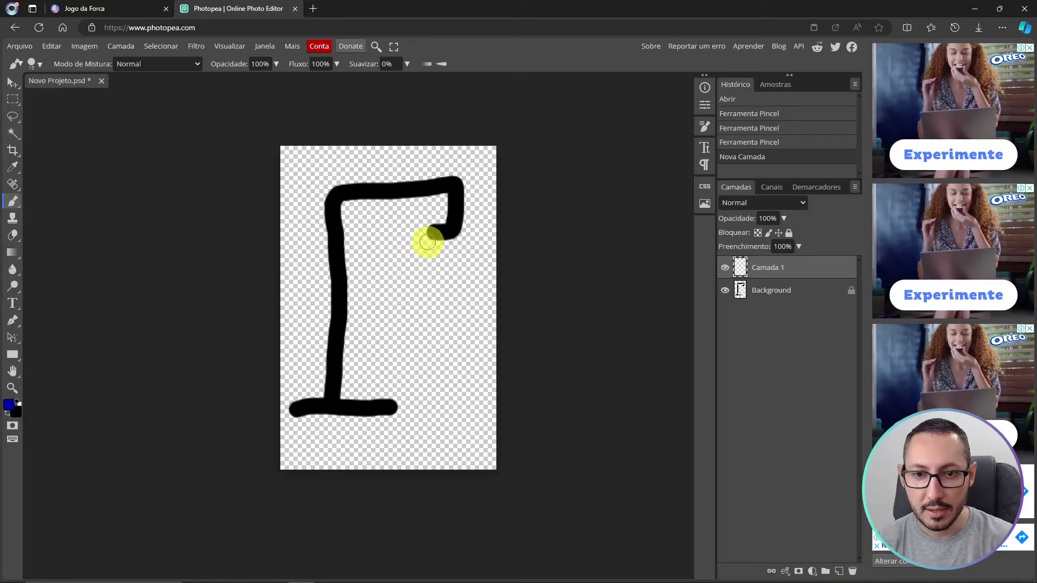
left_click_drag(421, 246, 419, 279)
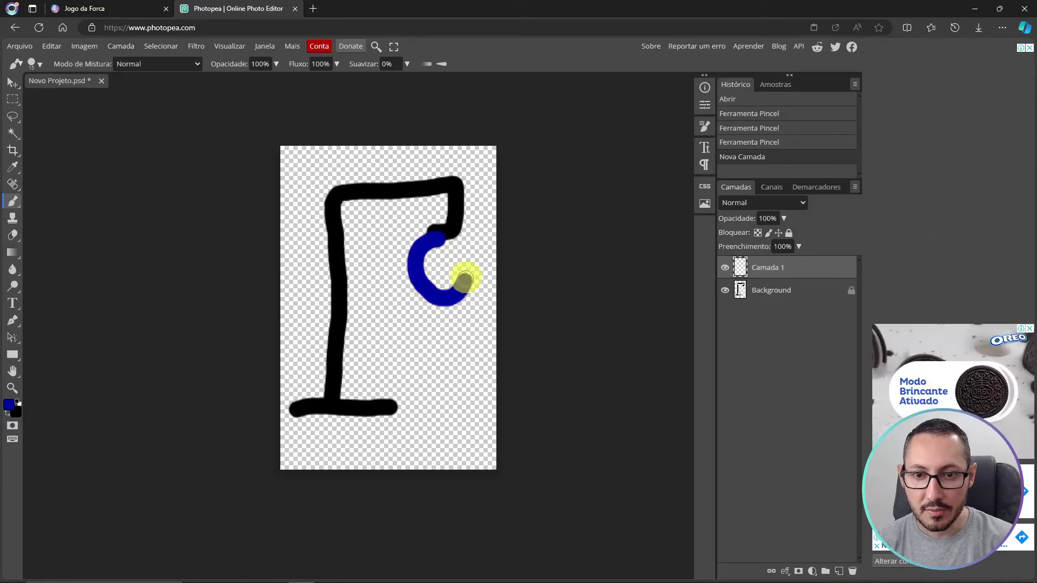
left_click_drag(454, 236, 429, 234)
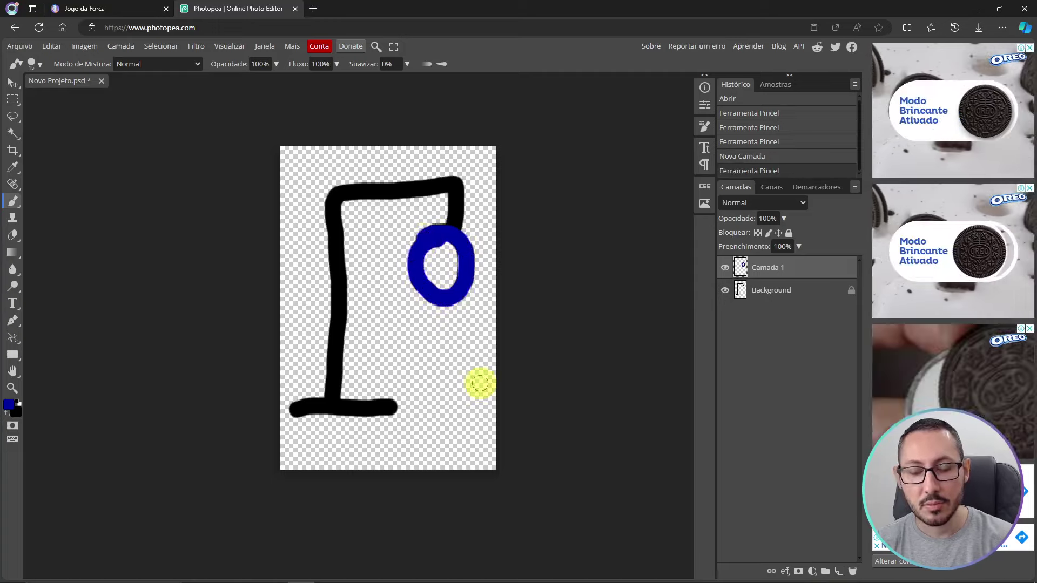
Export the gallows with the head as a PNG named forca1 in the img folder.
left_click(20, 46)
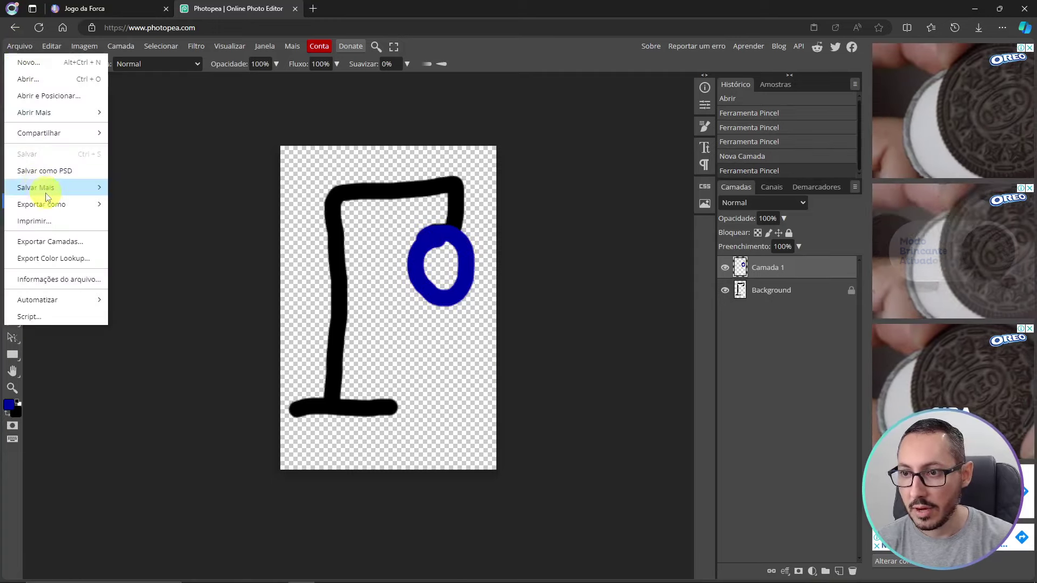
mouse_move(64, 212)
left_click(132, 204)
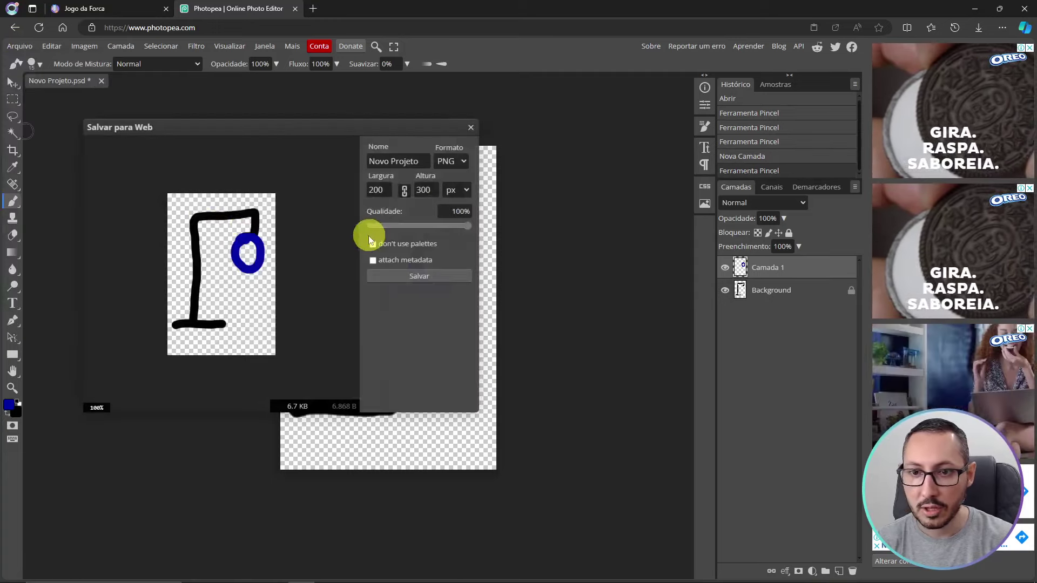
left_click(399, 277)
left_click(905, 85)
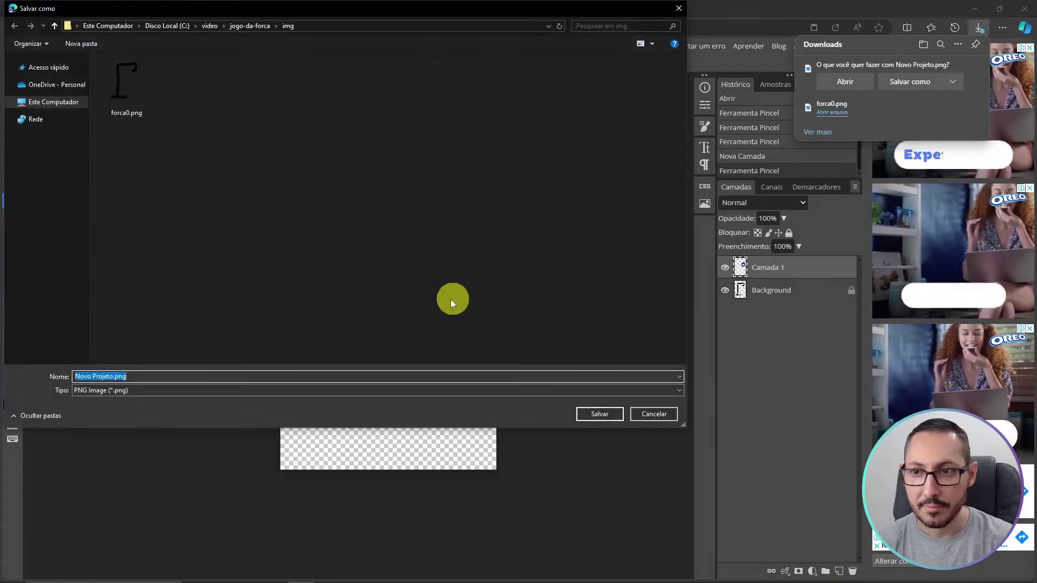
type("forca1")
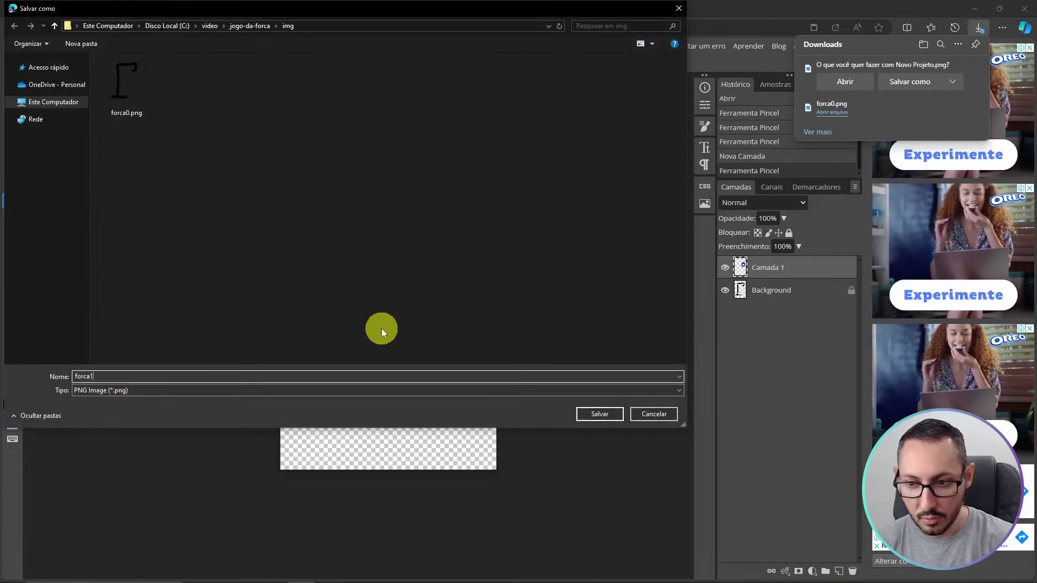
left_click(601, 415)
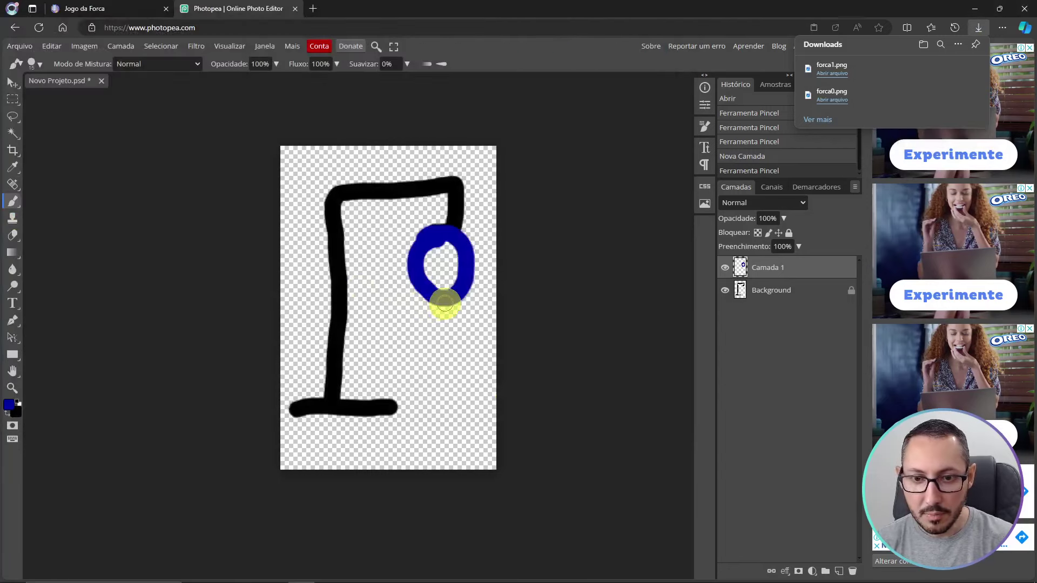
Paint the blue torso below the head and export the drawing as a PNG named forca2 in the img folder.
left_click_drag(443, 304, 444, 387)
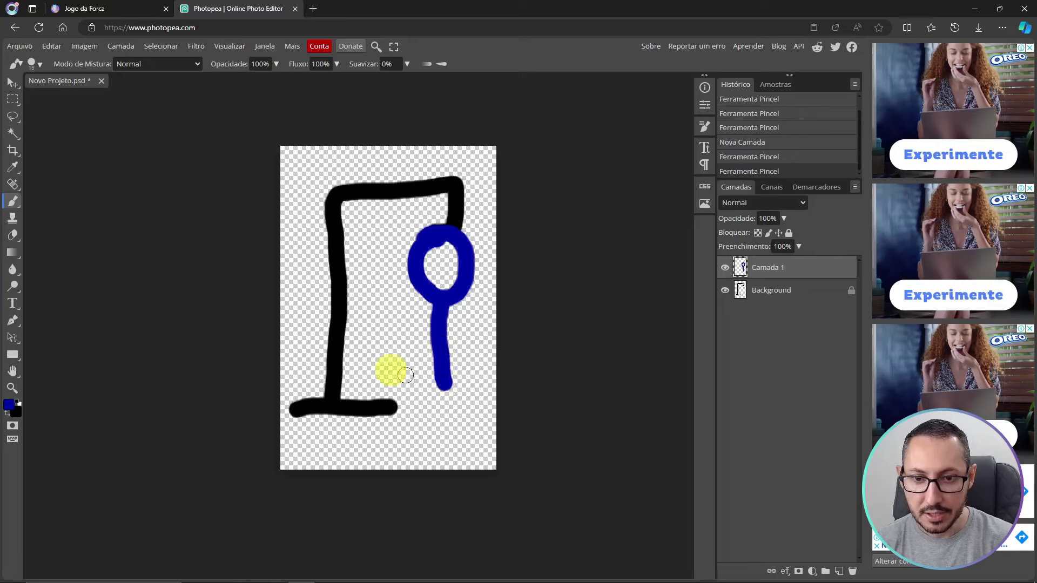
left_click(22, 47)
mouse_move(53, 203)
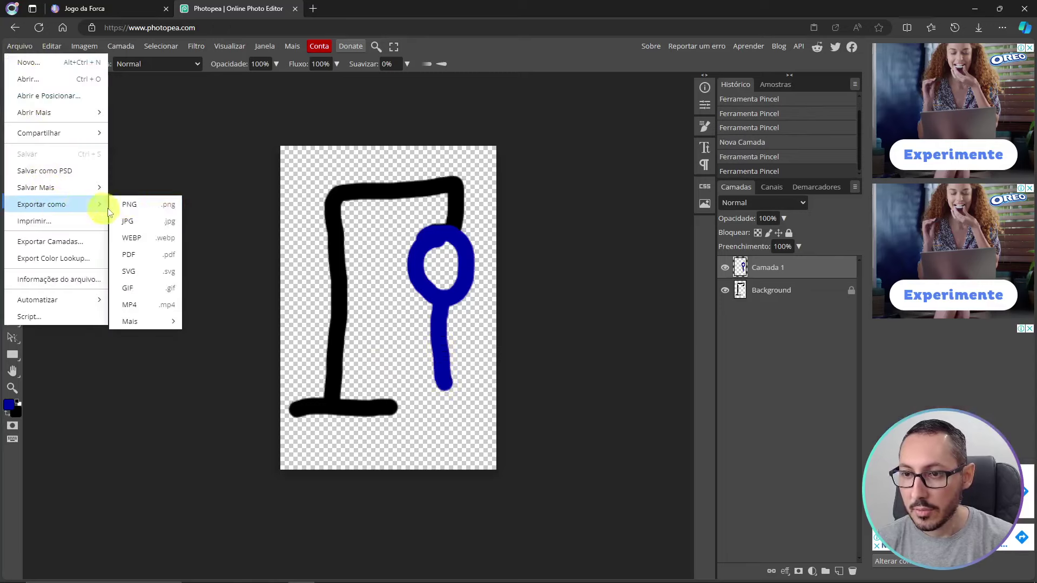
left_click(135, 205)
left_click(419, 278)
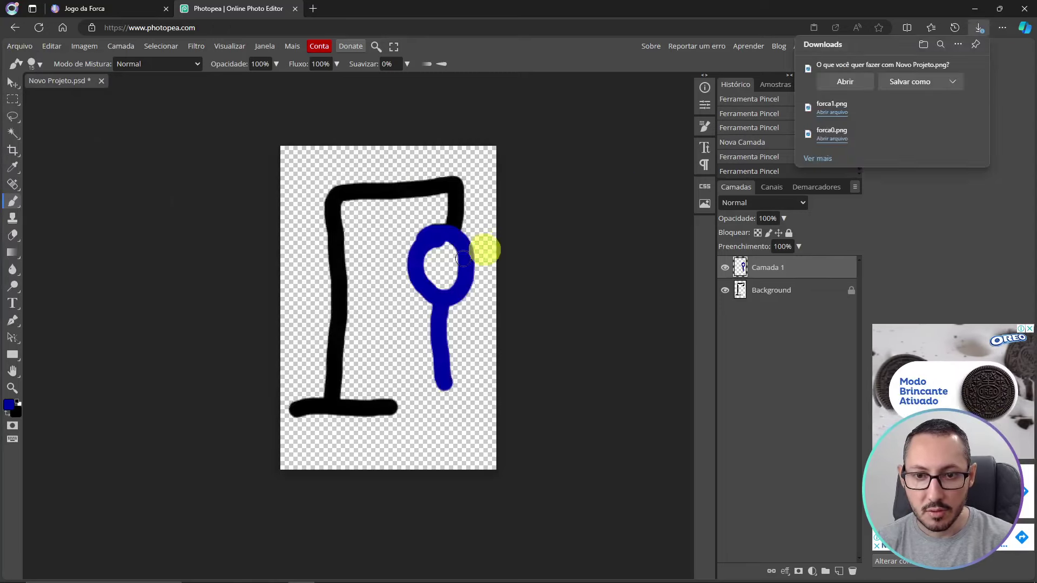
left_click(912, 84)
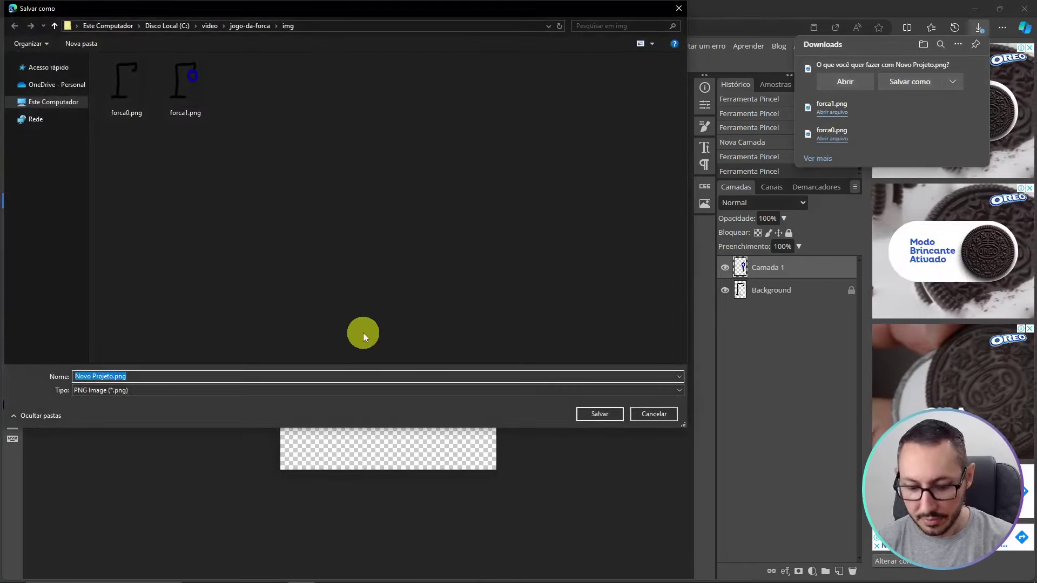
type("forca2")
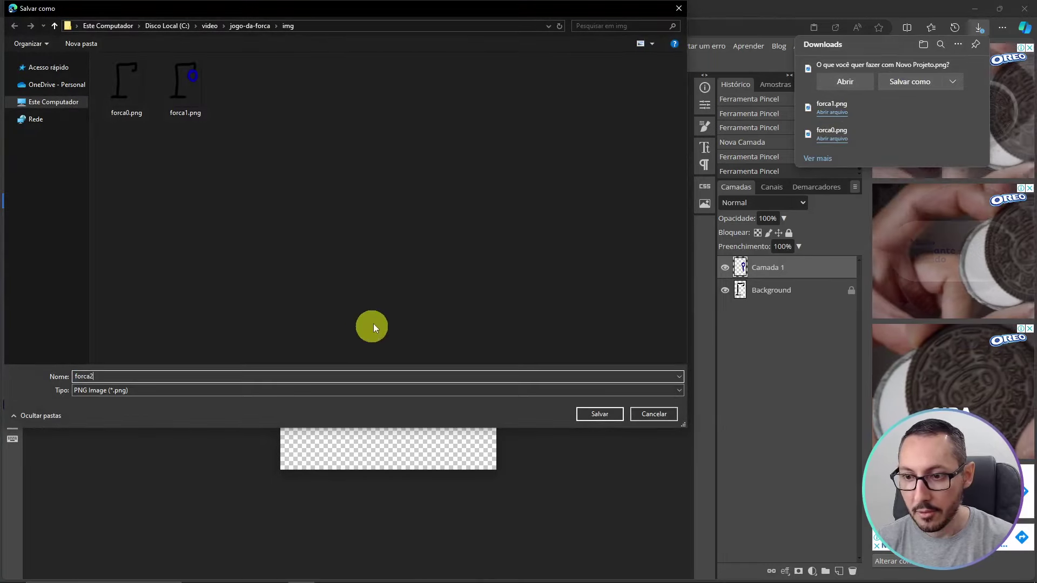
left_click(589, 414)
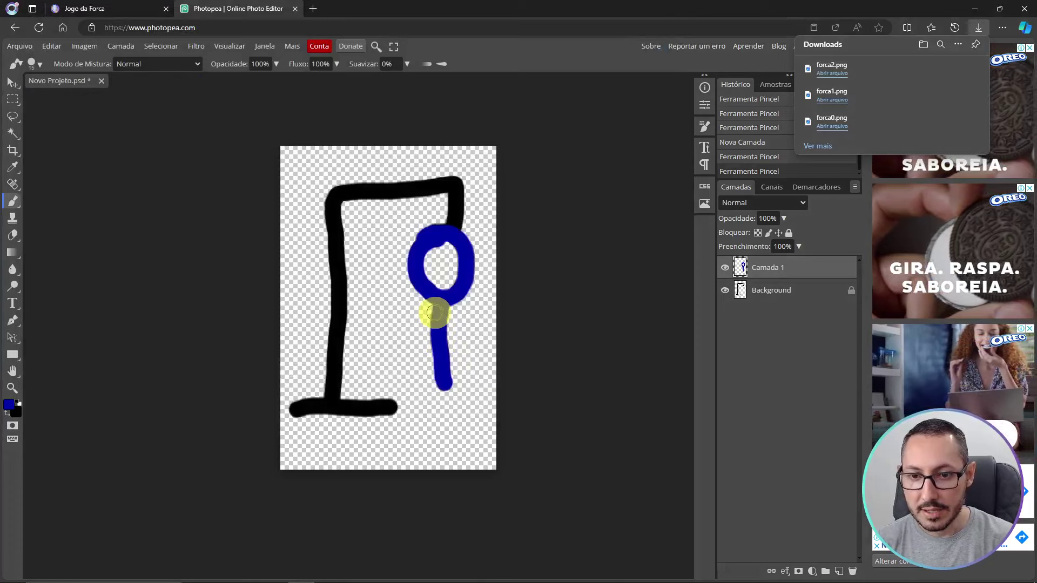
Paint the blue arm on the post side of the torso and export the drawing as a PNG named forca3.
left_click_drag(435, 311, 398, 331)
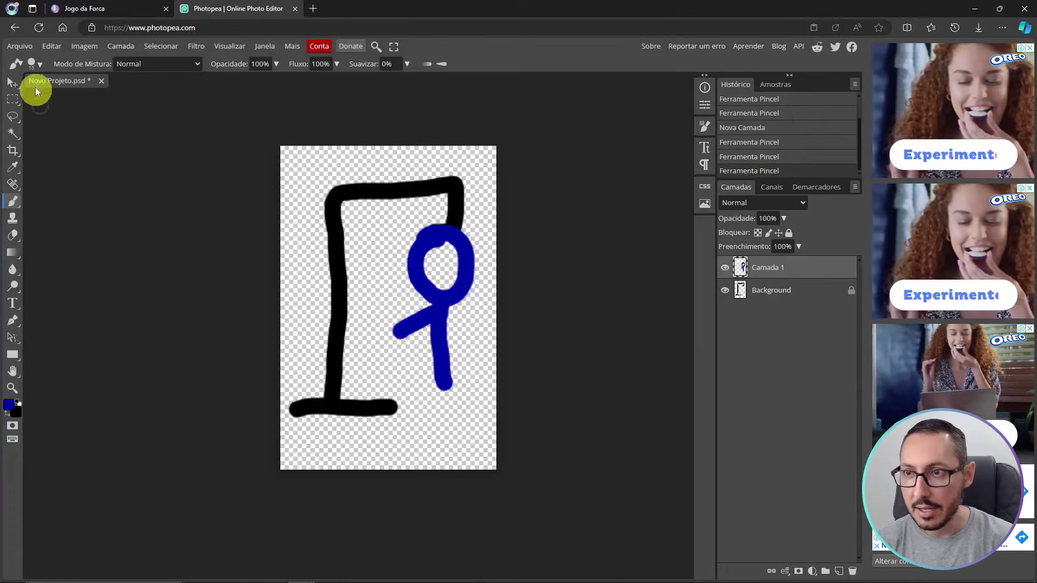
left_click(19, 46)
mouse_move(64, 205)
left_click(115, 209)
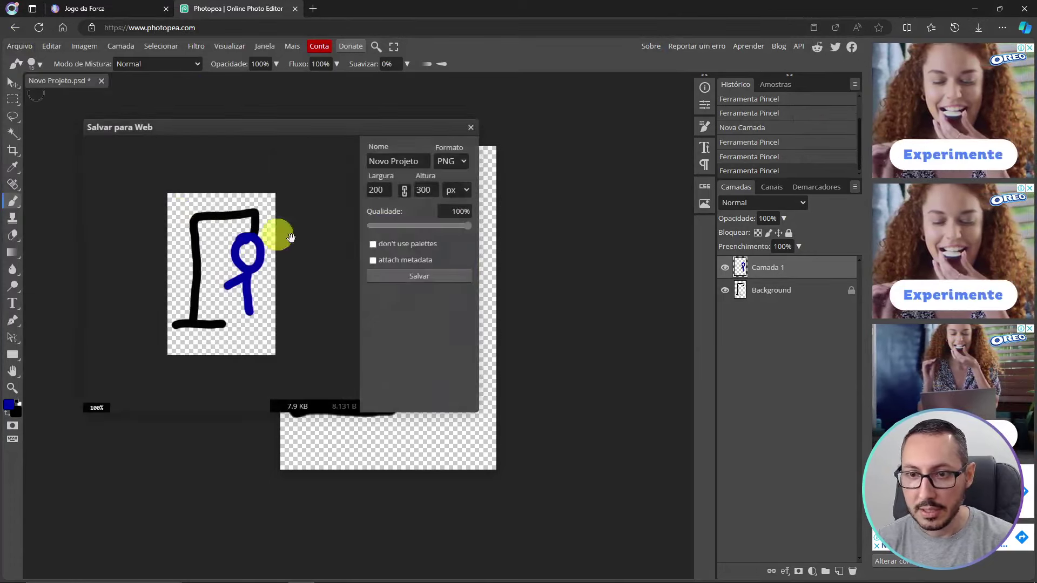
left_click(407, 287)
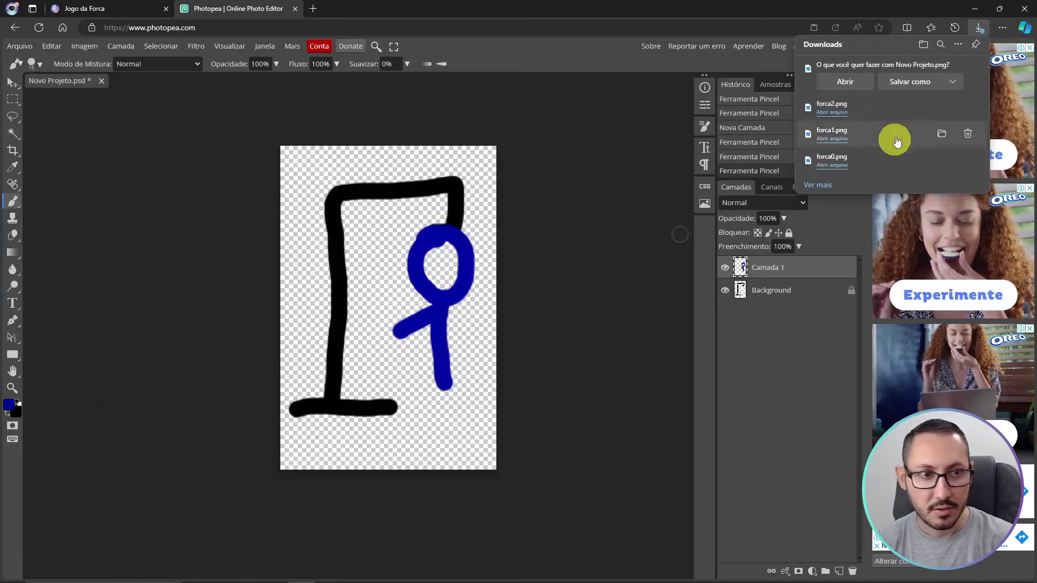
left_click(909, 82)
type("forca")
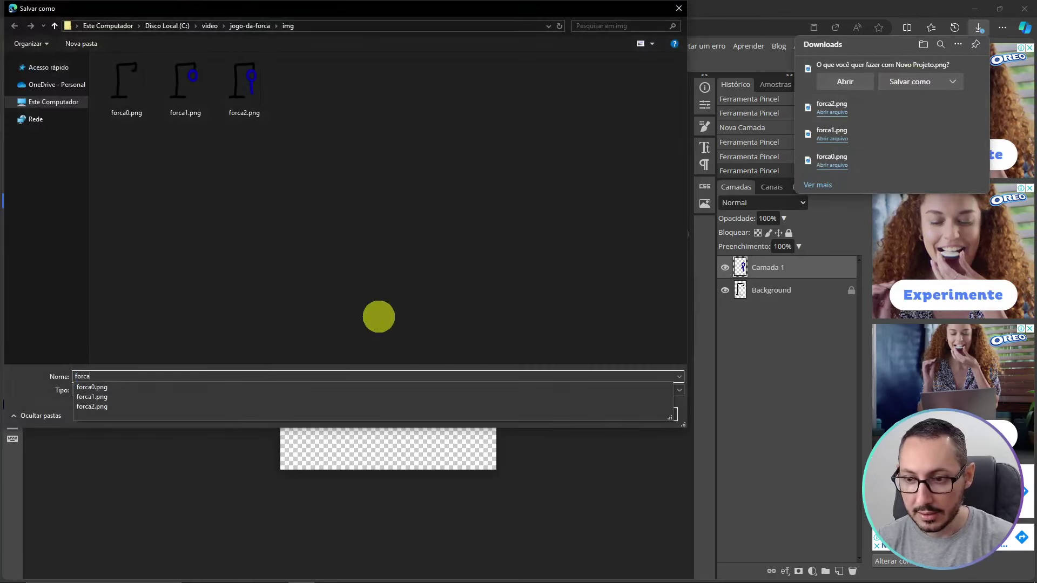
type("3")
left_click(595, 412)
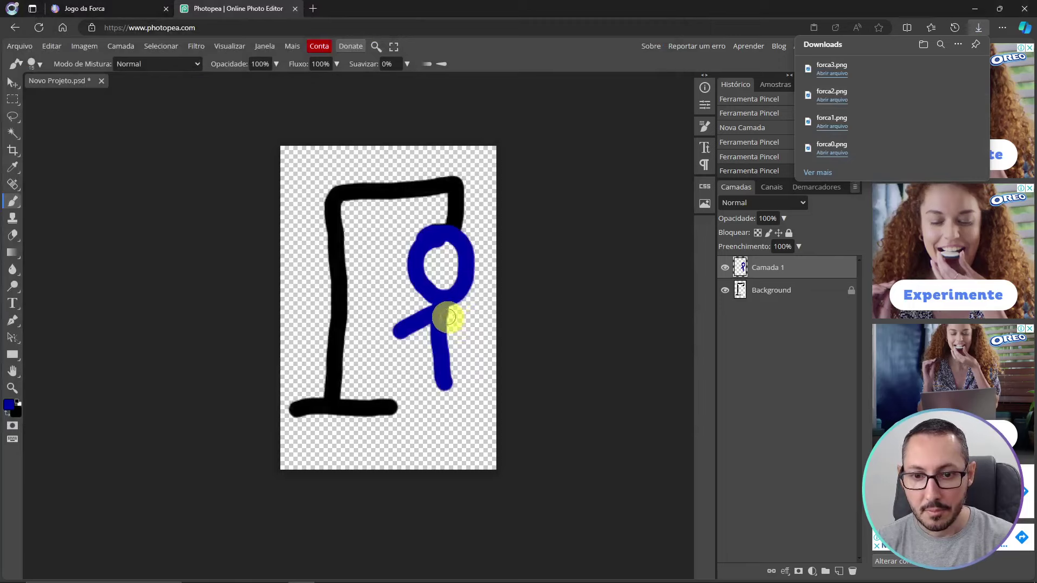
Paint the second blue arm on the opposite side and export the drawing as a PNG named forca4.
left_click(20, 46)
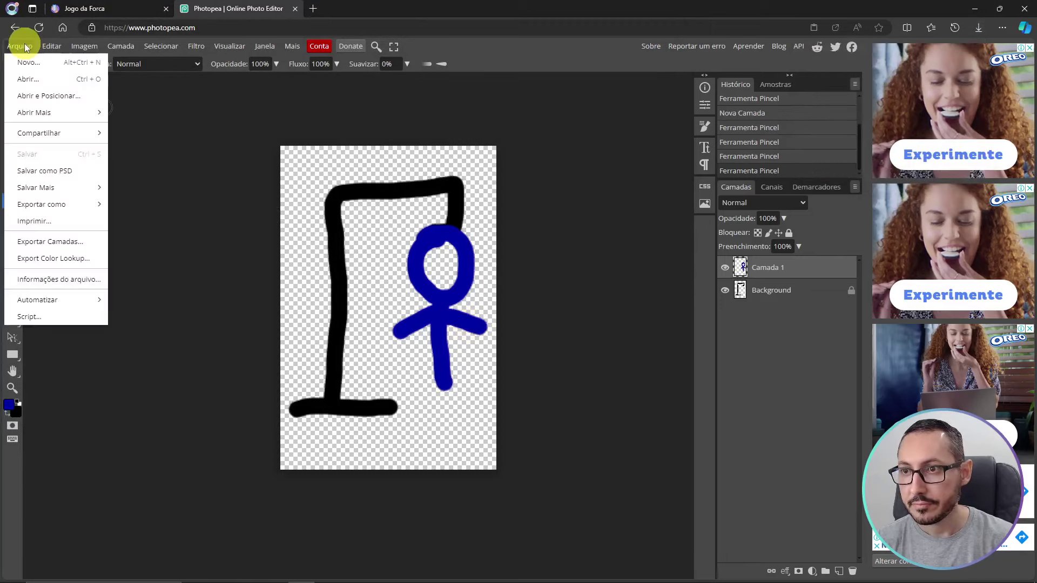
mouse_move(77, 207)
left_click(133, 204)
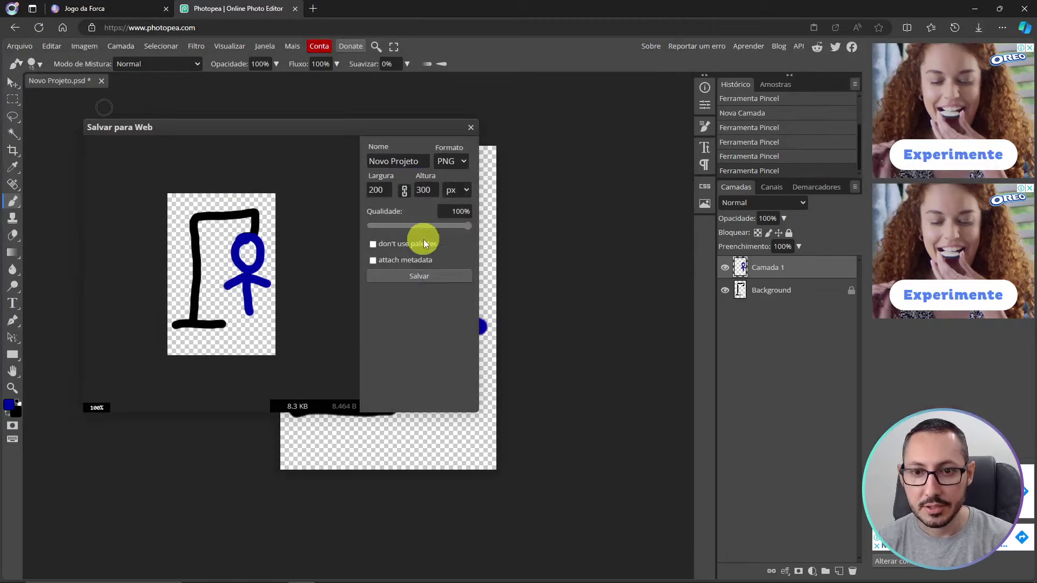
left_click(432, 277)
left_click(908, 82)
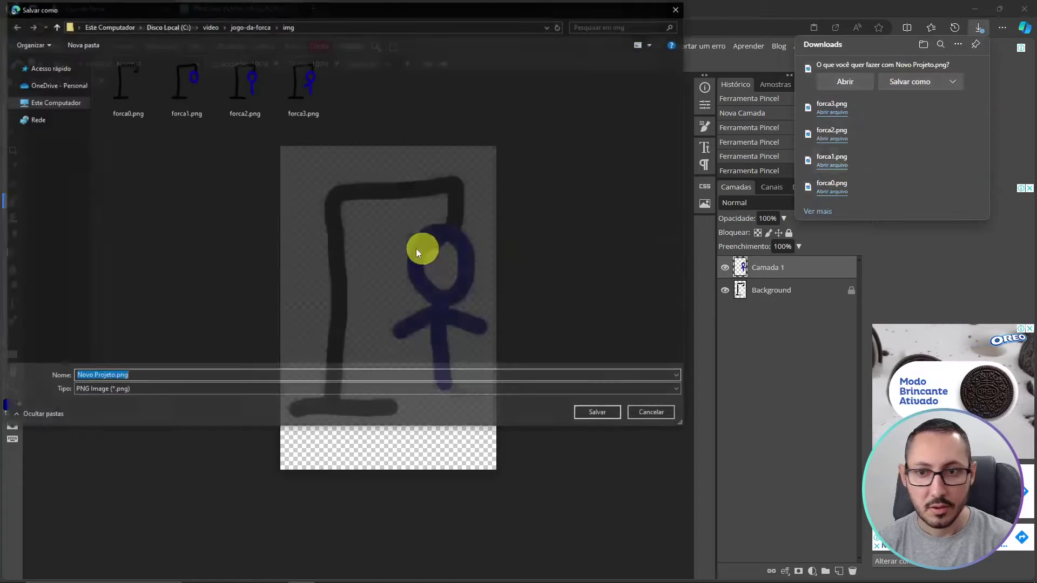
type("forca")
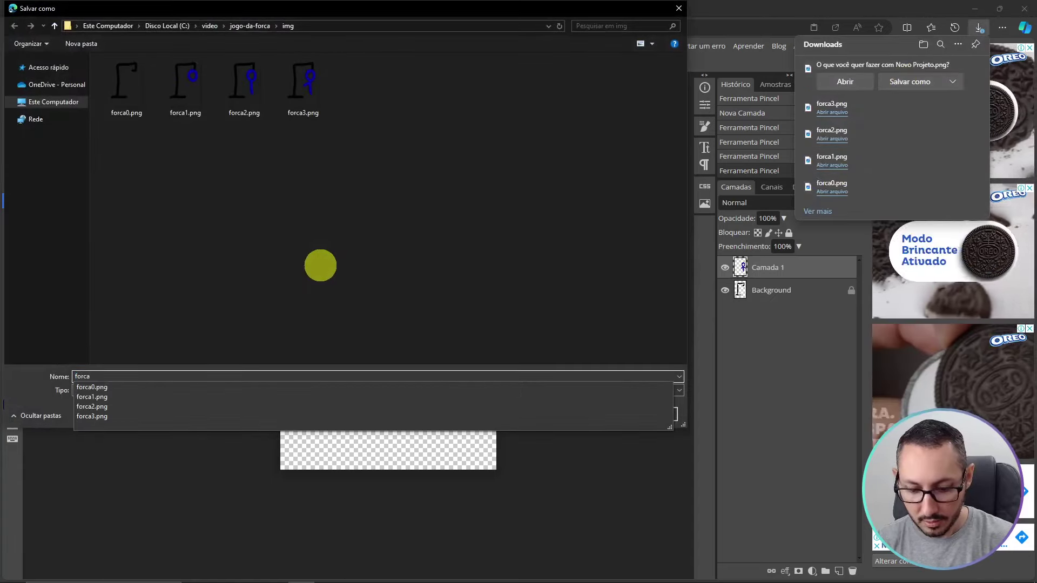
type("4")
left_click(598, 414)
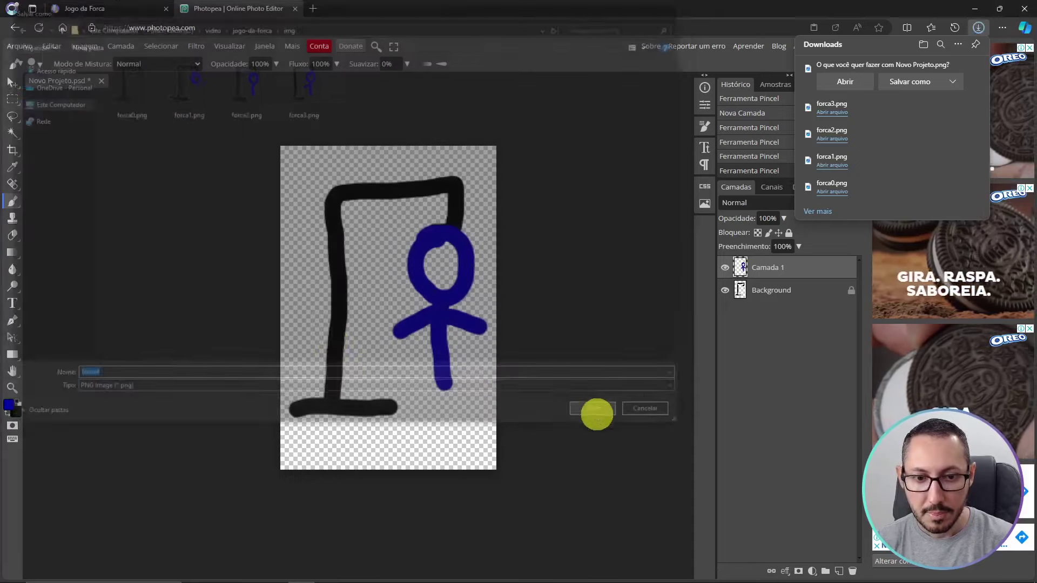
Paint the blue leg on the post side of the figure and export the drawing as a PNG named forca5.
left_click_drag(430, 390, 413, 410)
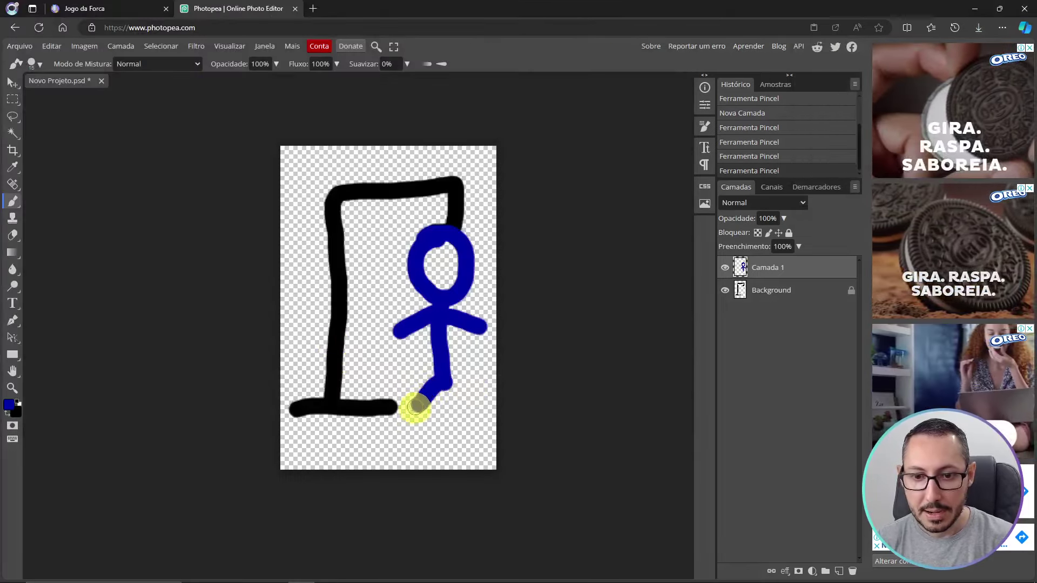
left_click(19, 46)
mouse_move(58, 204)
left_click(131, 205)
left_click(429, 277)
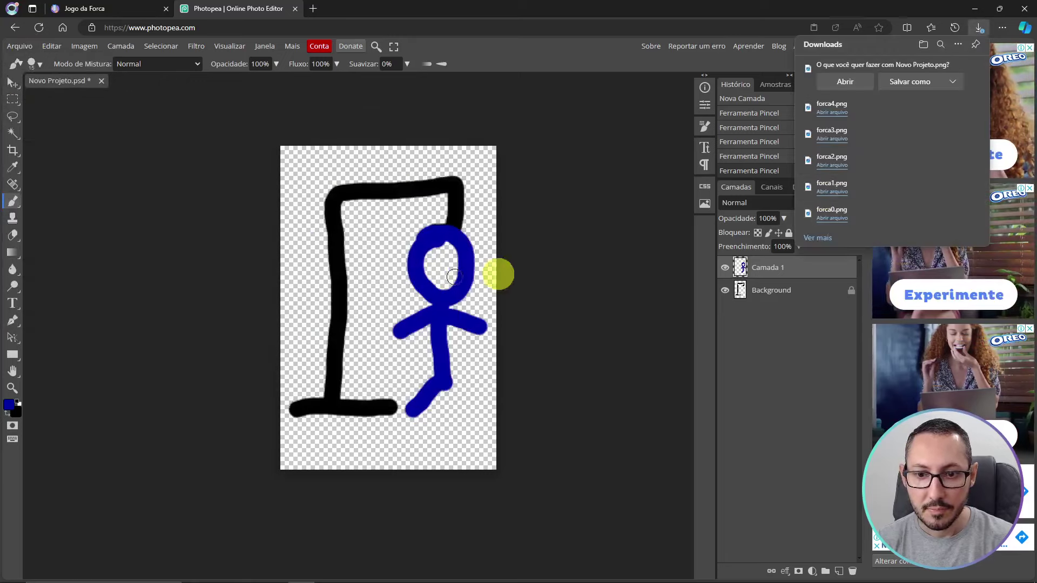
left_click(898, 83)
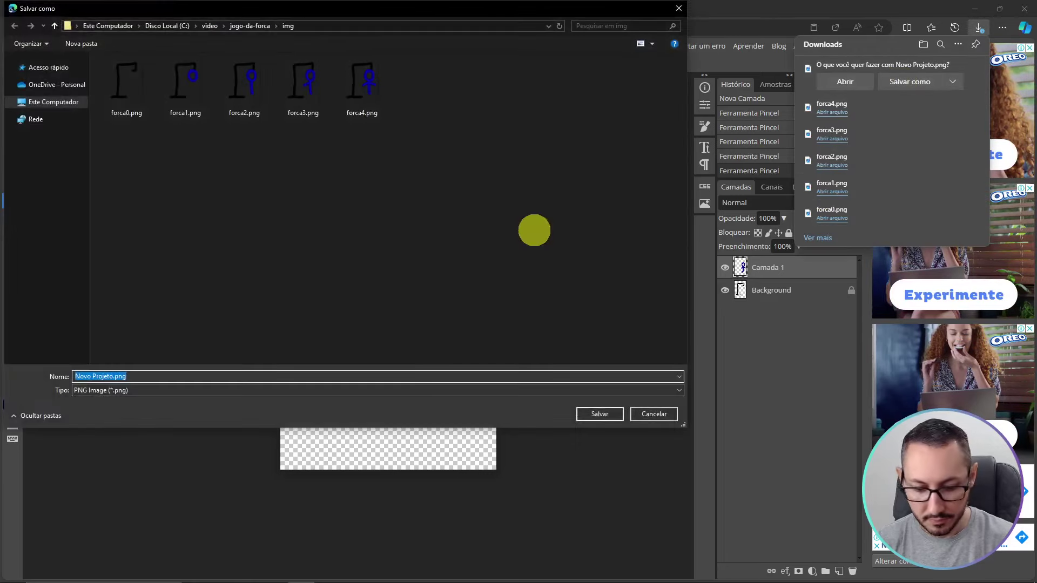
type("forca5")
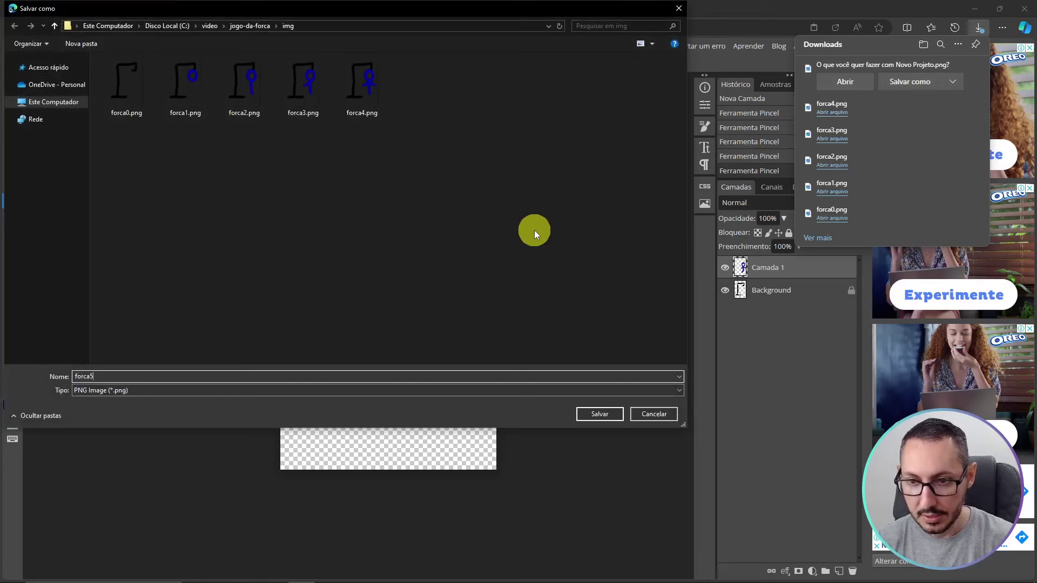
left_click(594, 414)
Paint the second blue leg from the torso's lower end and export the drawing as a PNG named forca6.
left_click_drag(440, 380, 460, 398)
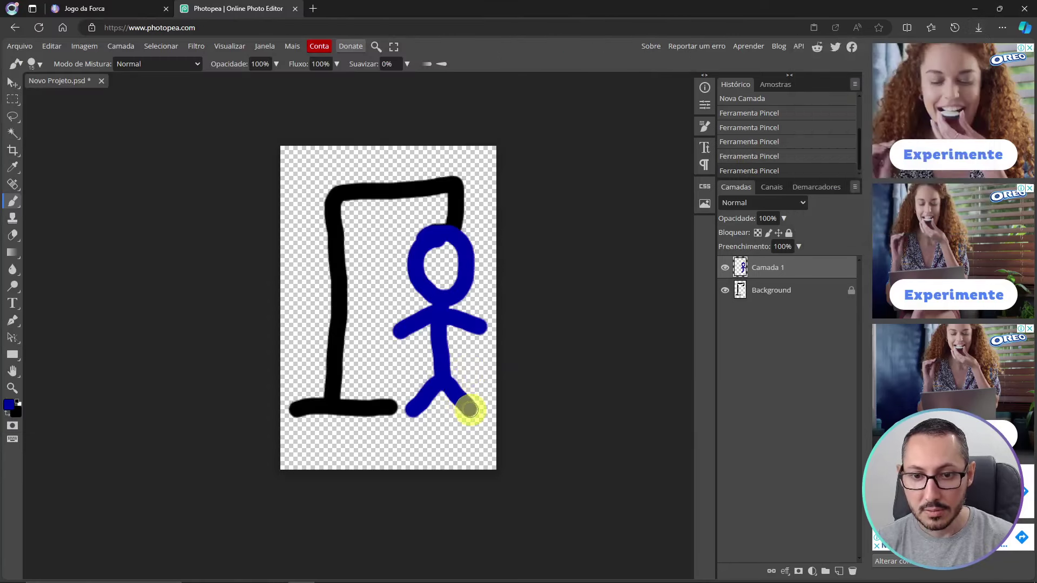
left_click(24, 47)
mouse_move(89, 210)
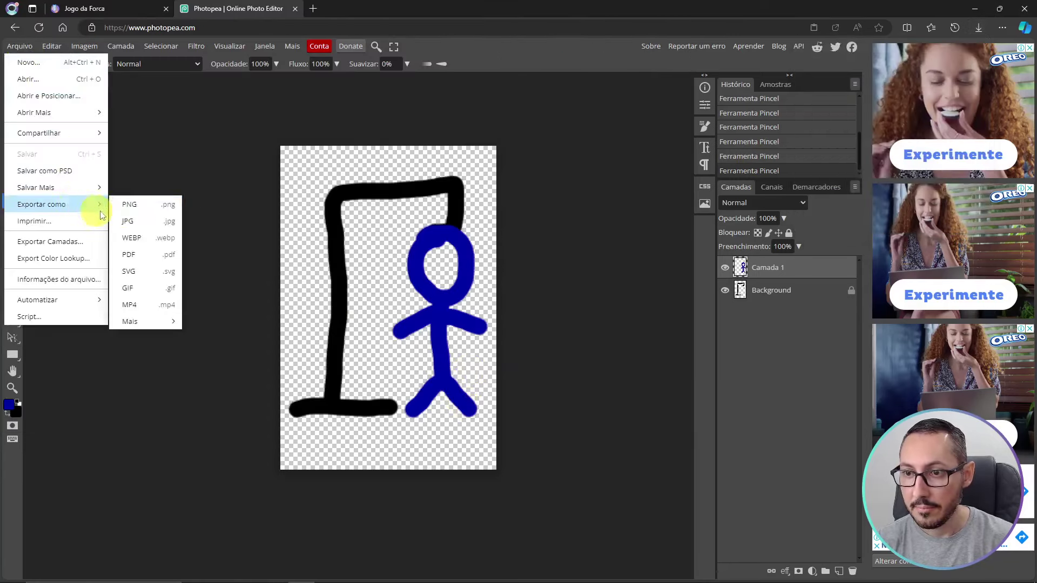
left_click(127, 202)
left_click(419, 275)
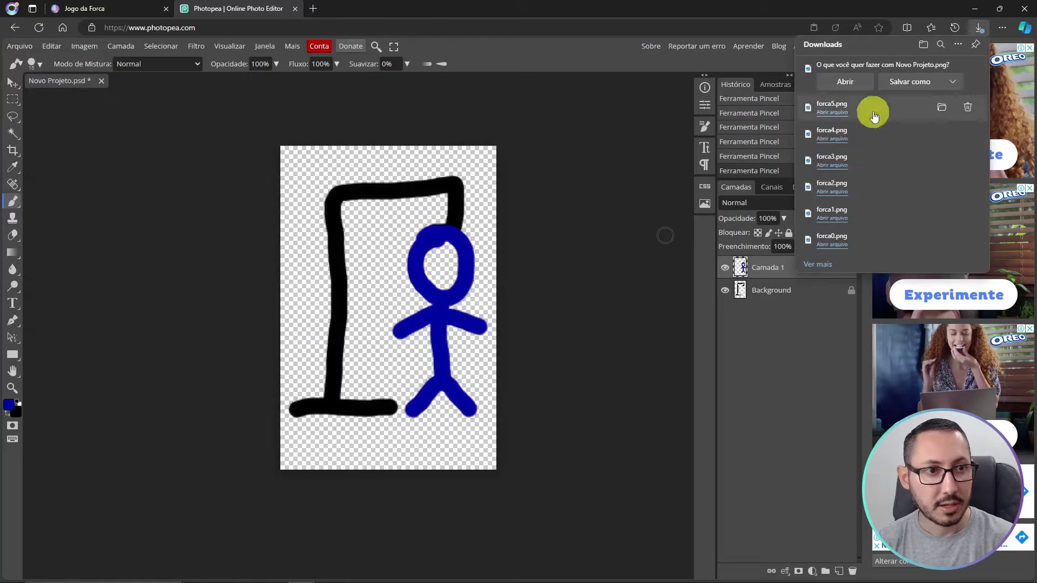
left_click(903, 80)
type("forca6")
left_click(578, 410)
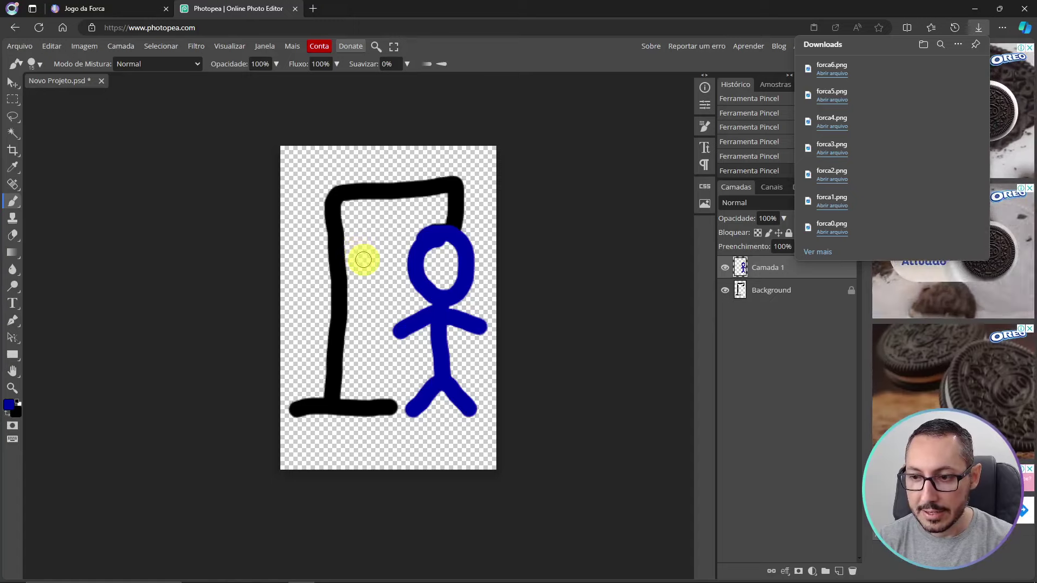
Fill the head with solid blue and paint a short horizontal black noose band across the neck.
mouse_move(426, 259)
left_mouse_down()
mouse_move(434, 286)
mouse_move(439, 246)
mouse_move(454, 255)
mouse_move(435, 290)
left_mouse_up()
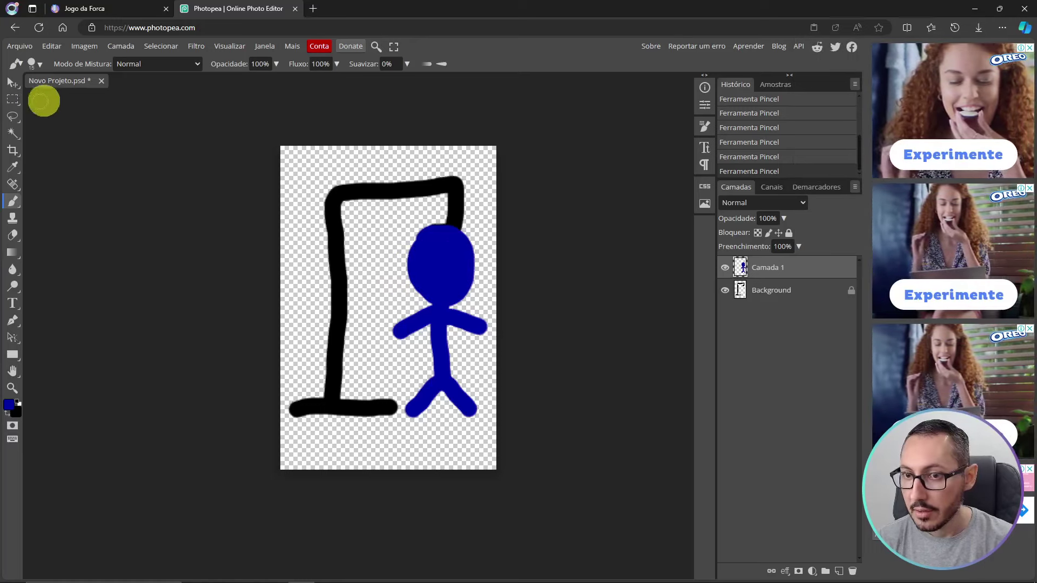
left_click(18, 402)
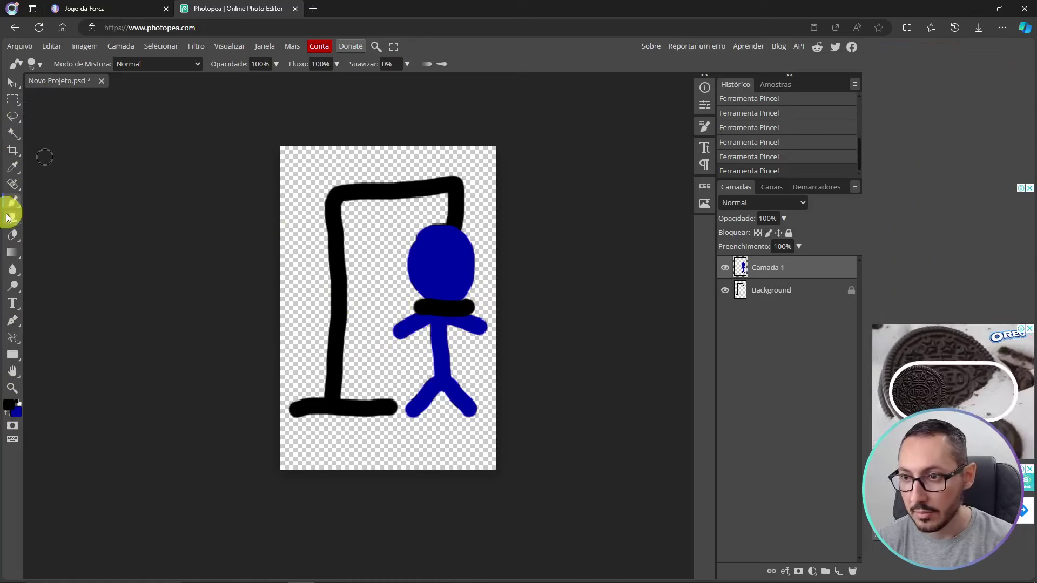
Set the foreground painting color to white (ffffff).
left_click(9, 405)
left_click(99, 156)
left_click_drag(100, 157, 91, 144)
left_click(302, 156)
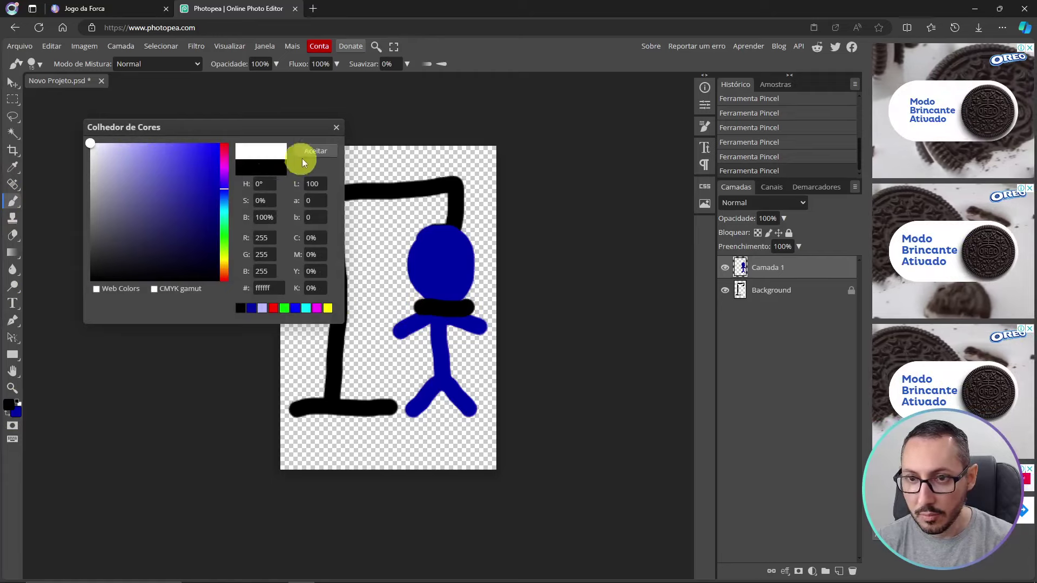
mouse_move(425, 259)
left_mouse_down()
mouse_move(438, 273)
mouse_move(424, 268)
mouse_move(466, 268)
mouse_move(449, 271)
left_mouse_up()
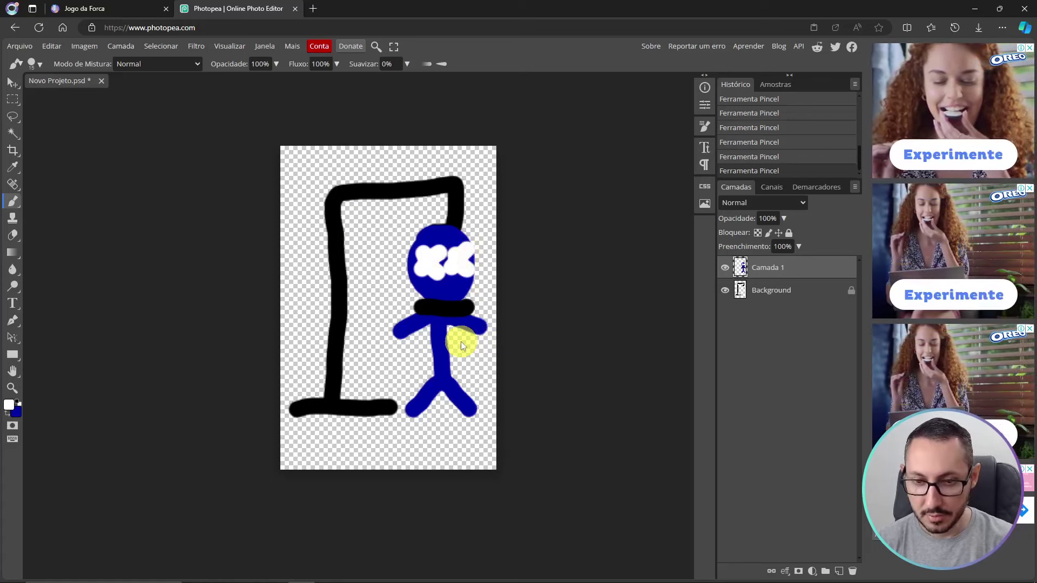
key("ctrl+z")
key("ctrl+z")
key("ctrl+z")
key("ctrl+z")
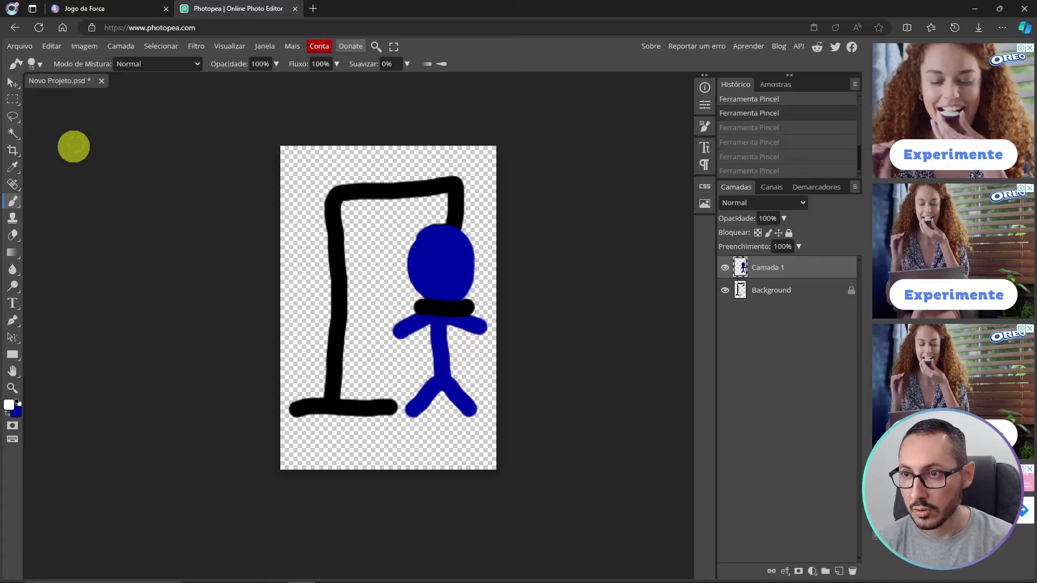
Reduce the brush size and paint two thin white X-shaped eyes on the blue head.
left_click(39, 65)
left_click_drag(89, 96, 96, 96)
mouse_move(423, 251)
left_mouse_down()
mouse_move(431, 270)
mouse_move(421, 270)
mouse_move(460, 270)
mouse_move(445, 270)
left_mouse_up()
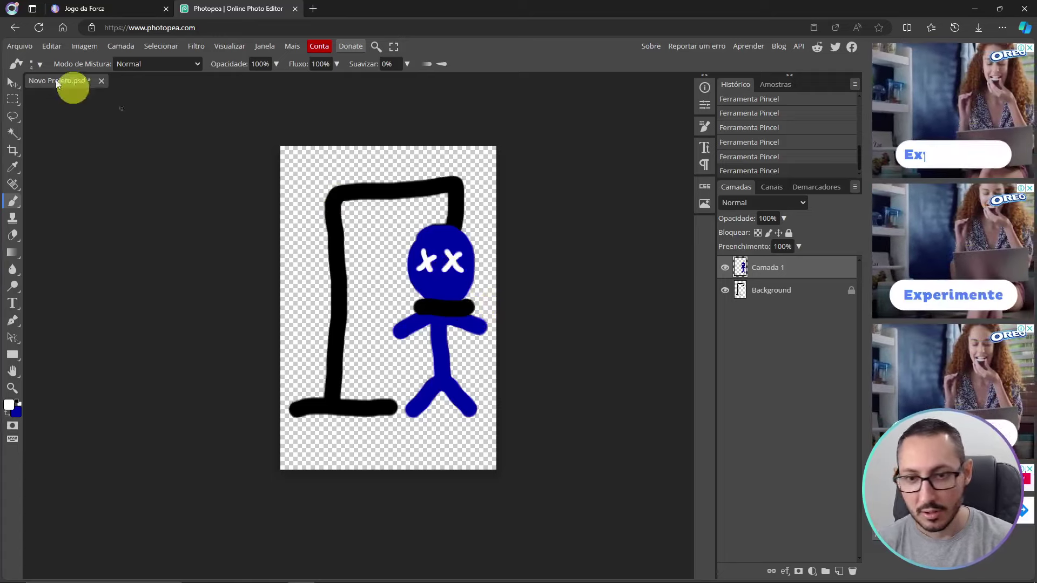
Export the finished hanged figure as a PNG named forca7 in the img folder.
left_click(18, 46)
mouse_move(62, 204)
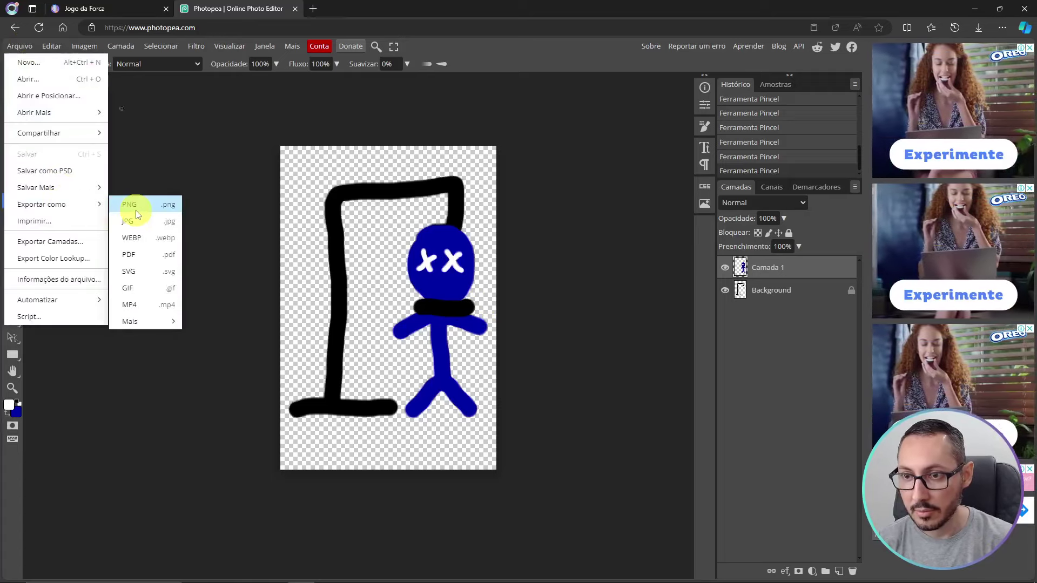
left_click(135, 208)
left_click(420, 277)
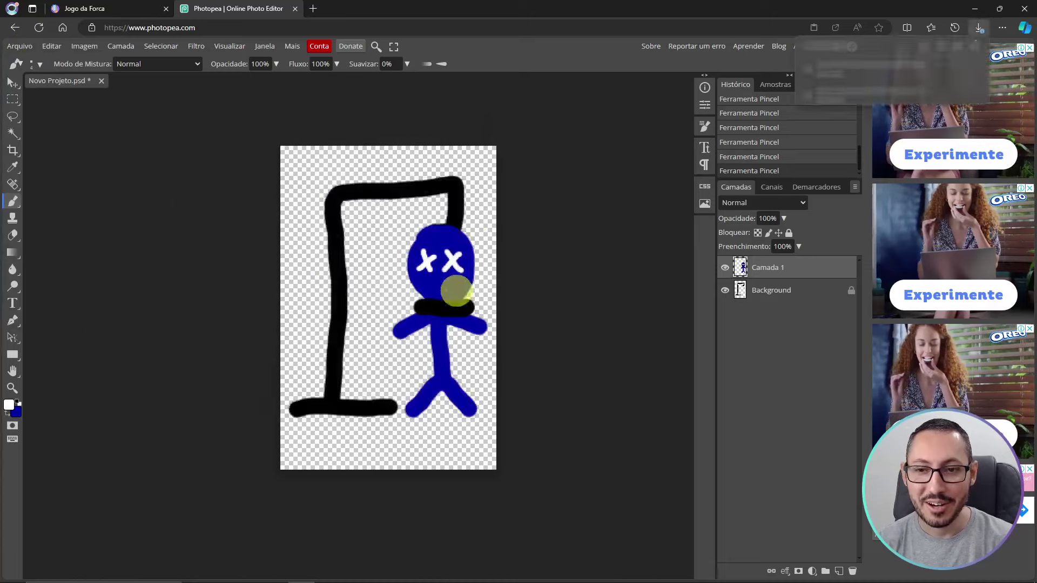
left_click(910, 82)
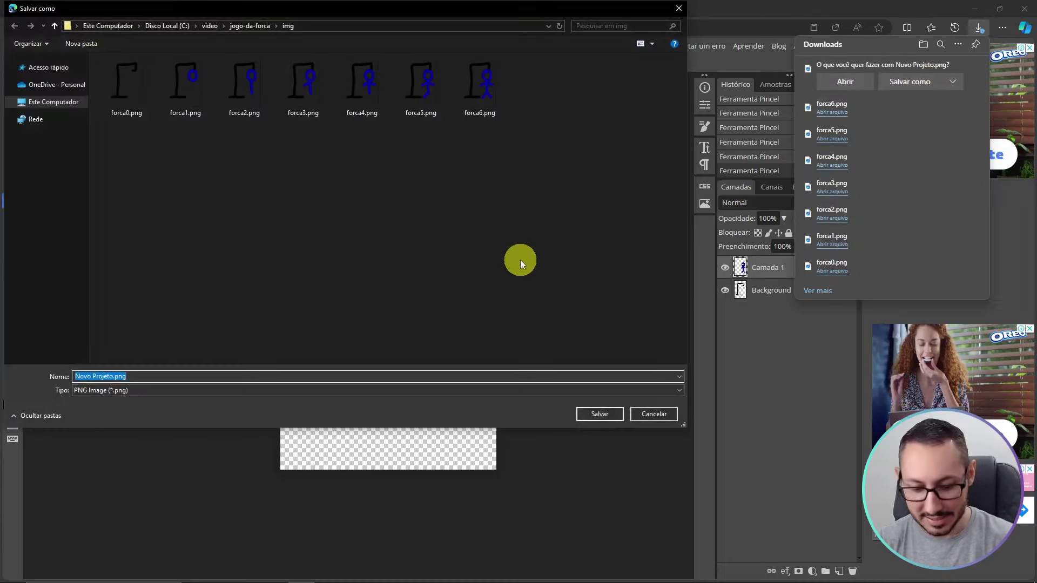
type("forca7")
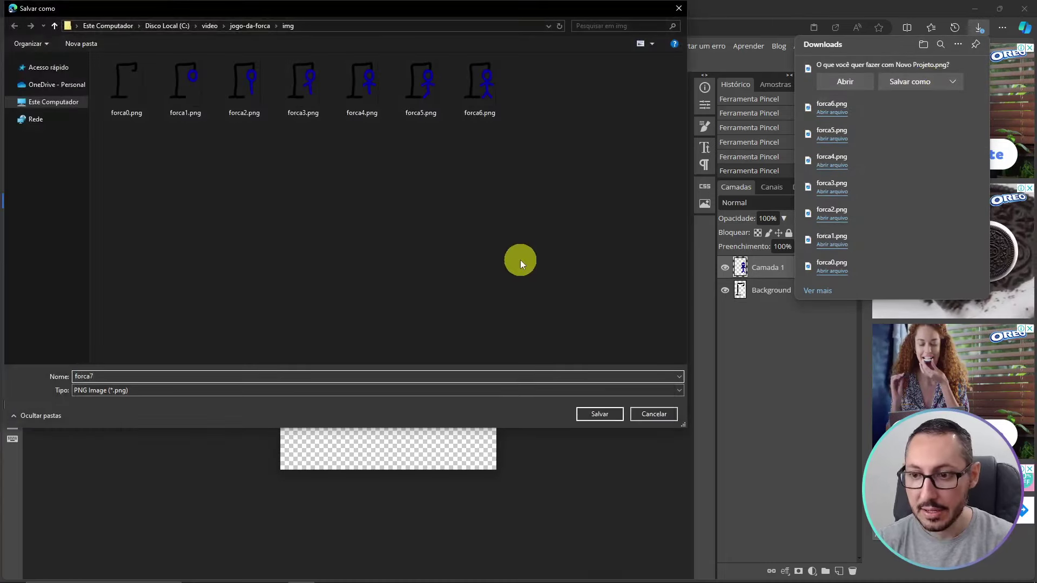
left_click(591, 413)
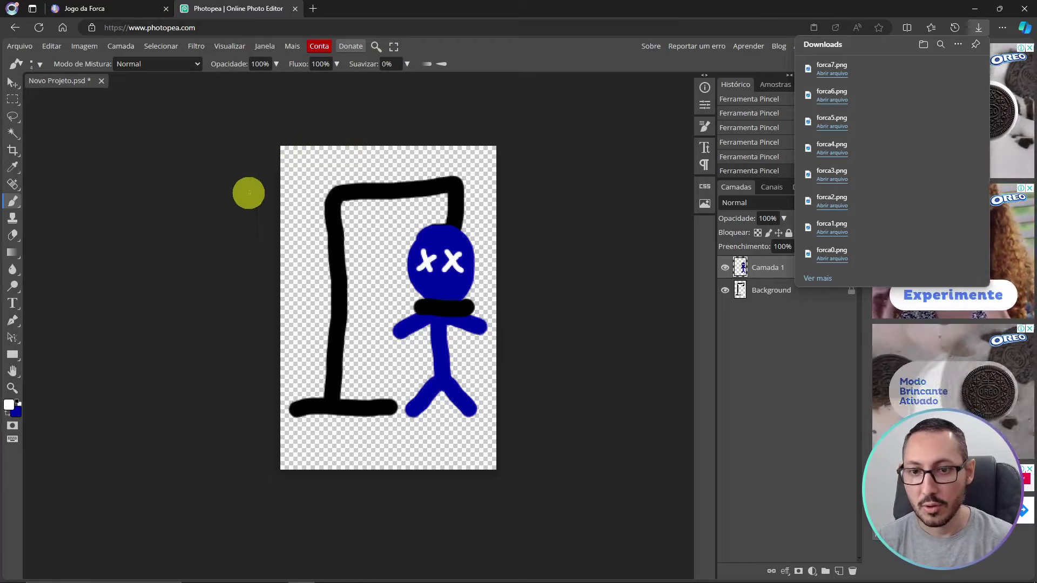
Close the Photopea page and restore the Jogo da Forca browser window beside the code editor.
left_click(295, 8)
left_click(579, 82)
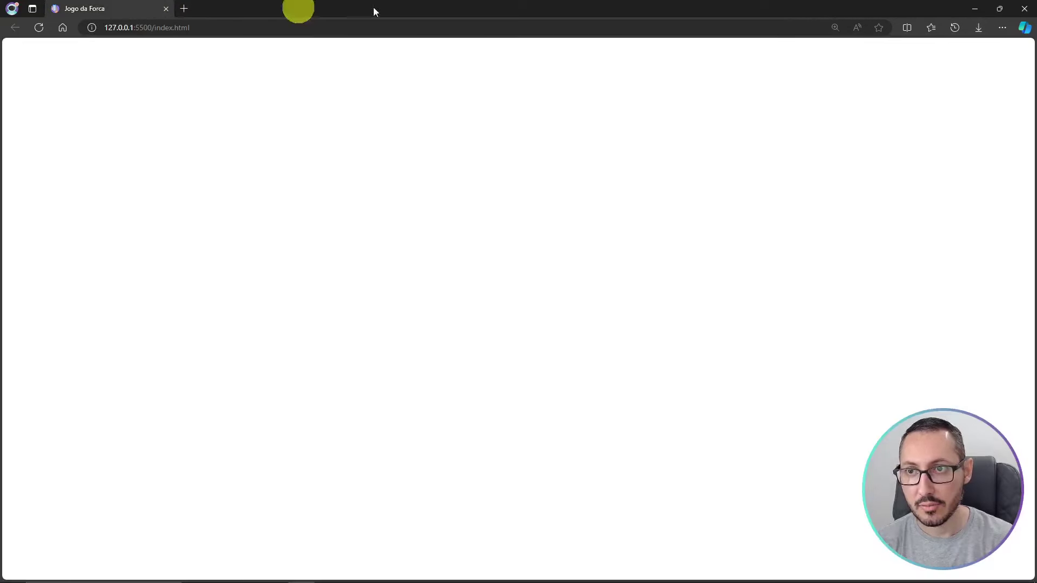
left_click(1002, 8)
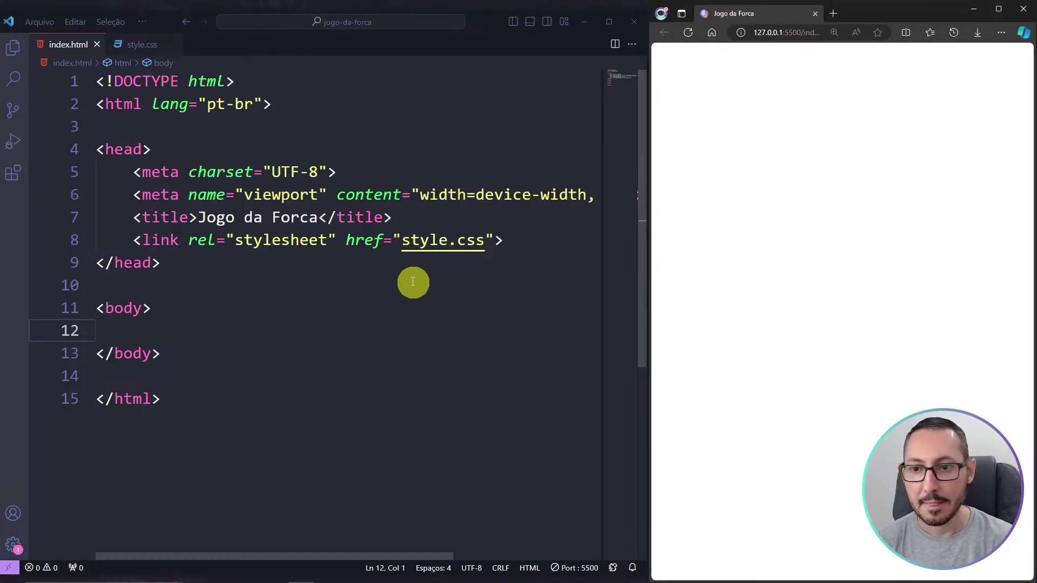
Add an h1 heading reading "Jogo da Forca" inside the body of index.html and save the file.
left_click(264, 333)
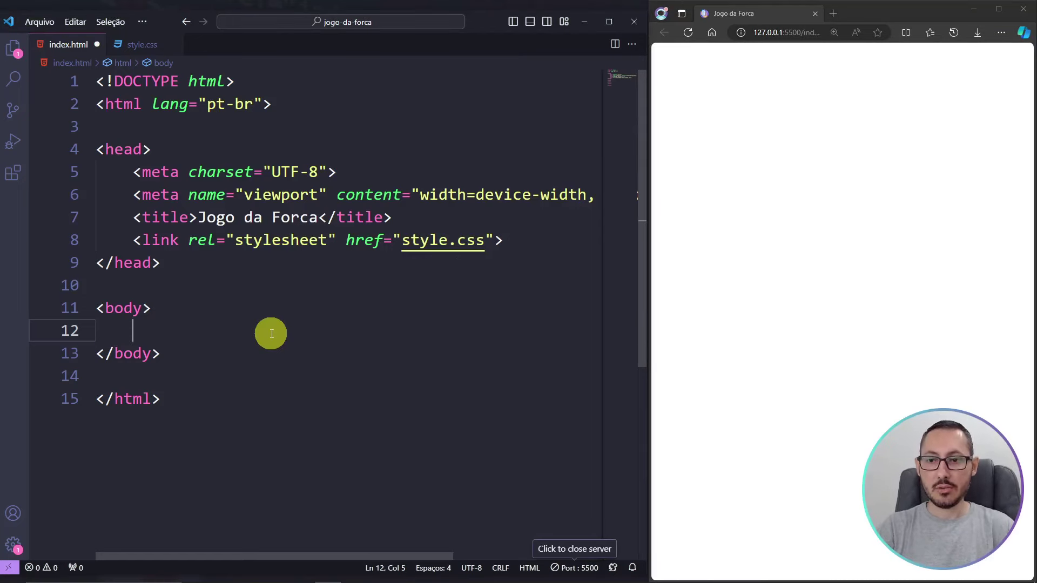
type("<h1")
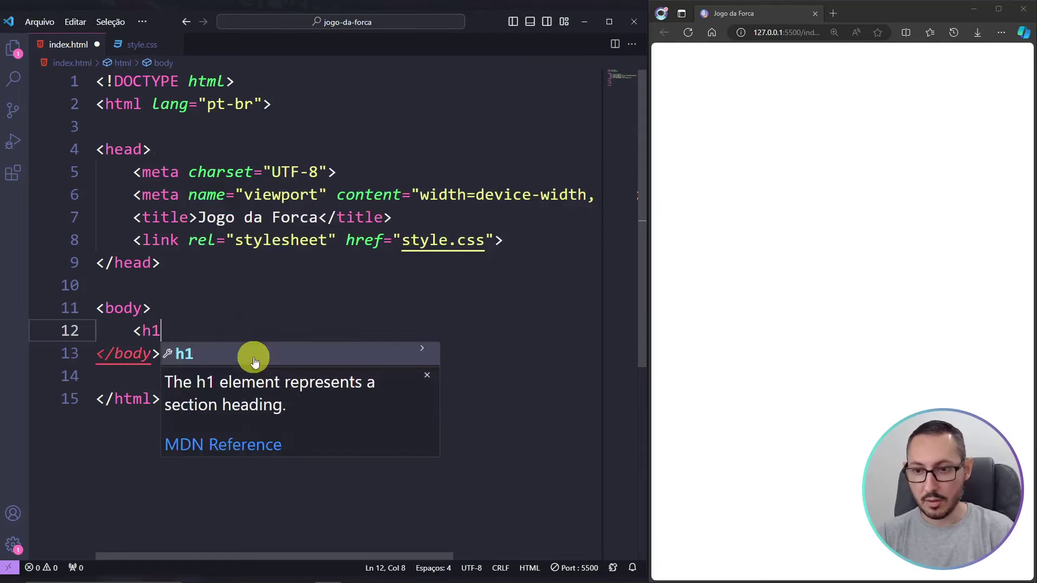
type(">Jogo da Forca</h1>")
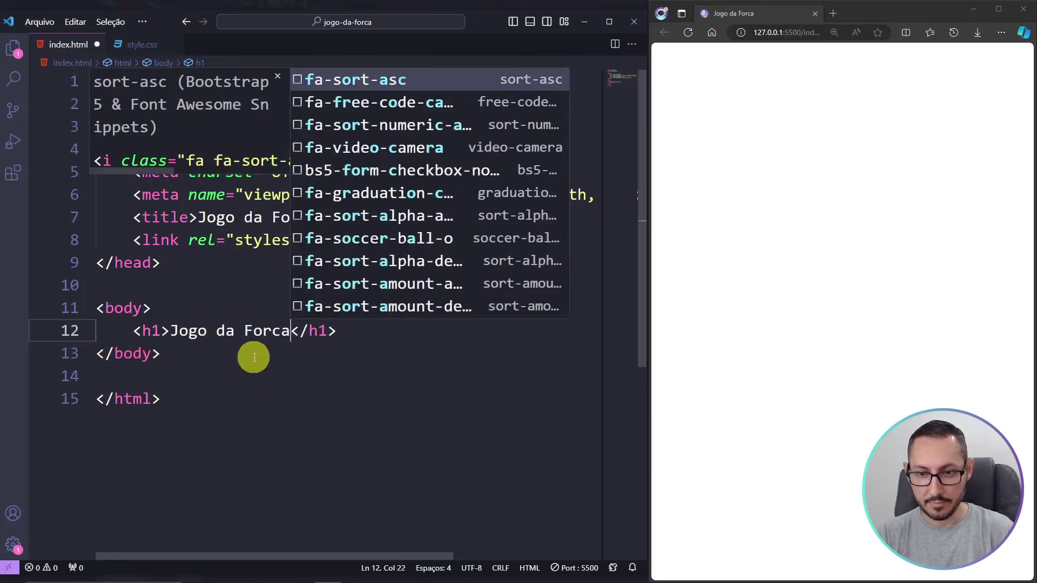
key("ctrl+s")
left_click(352, 336)
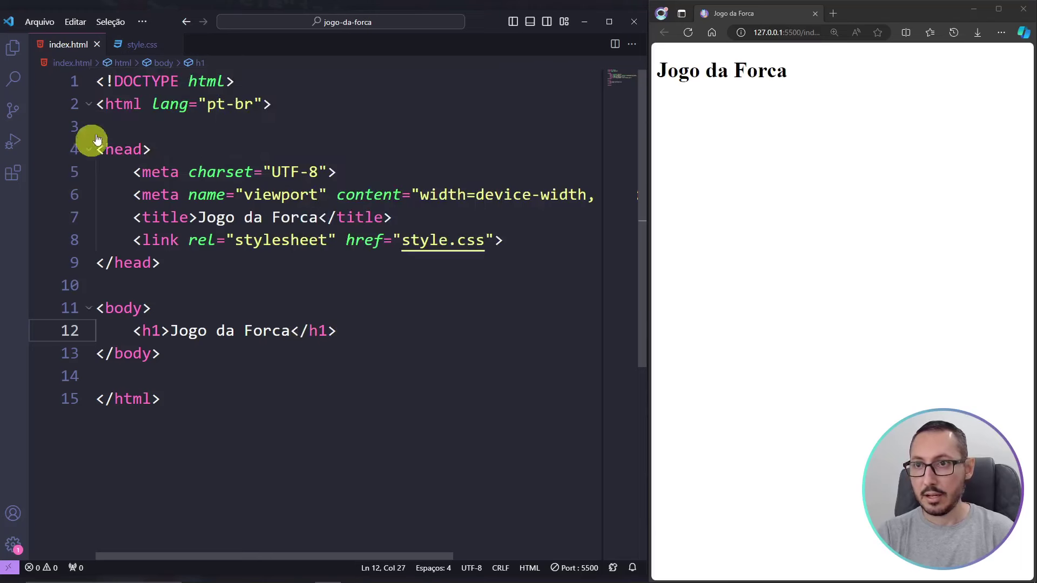
Create a body rule in style.css and begin a font declaration inside it.
left_click(129, 44)
type("body")
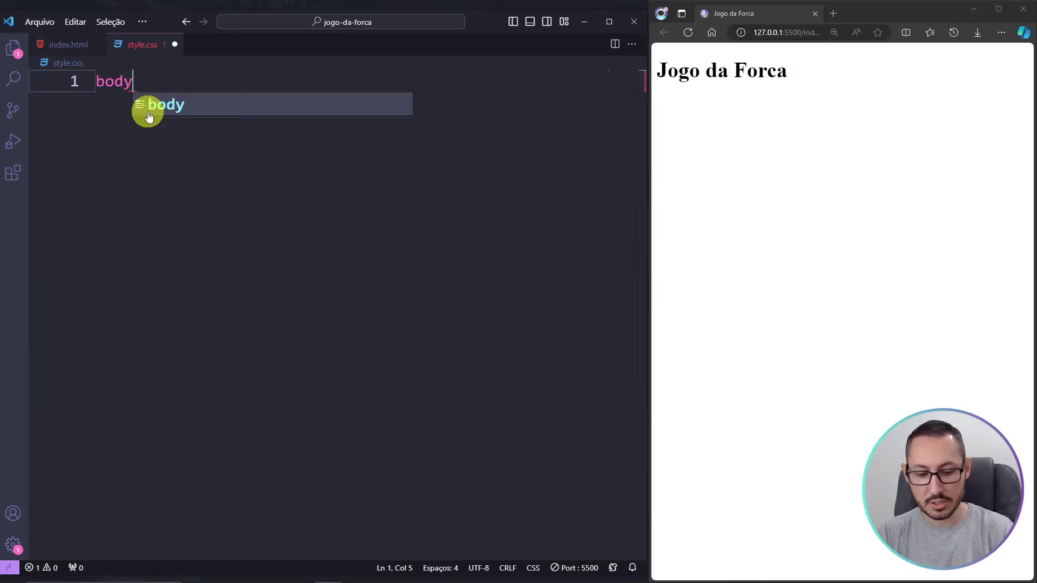
type("{")
key("Return")
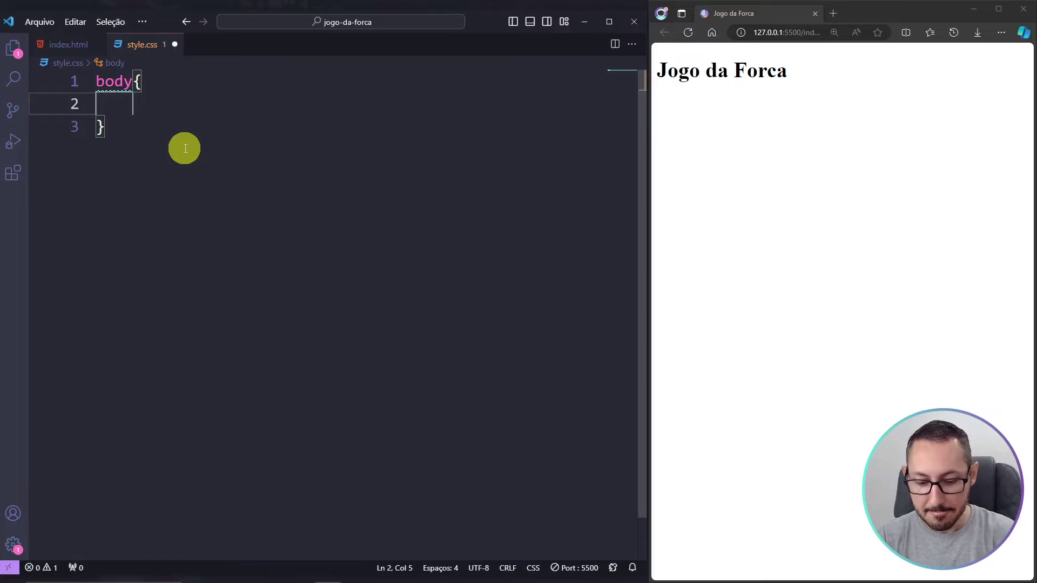
type("font")
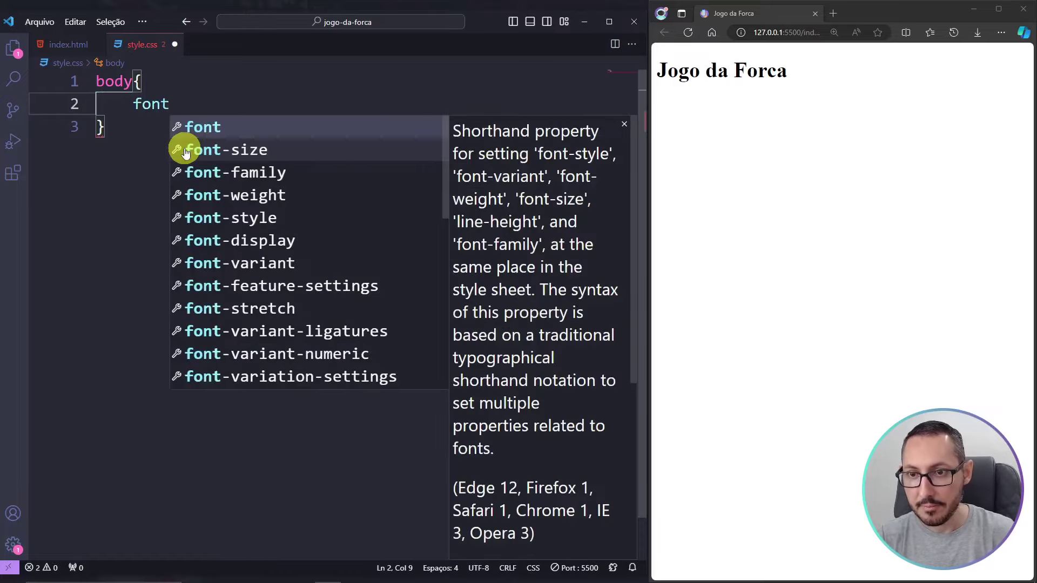